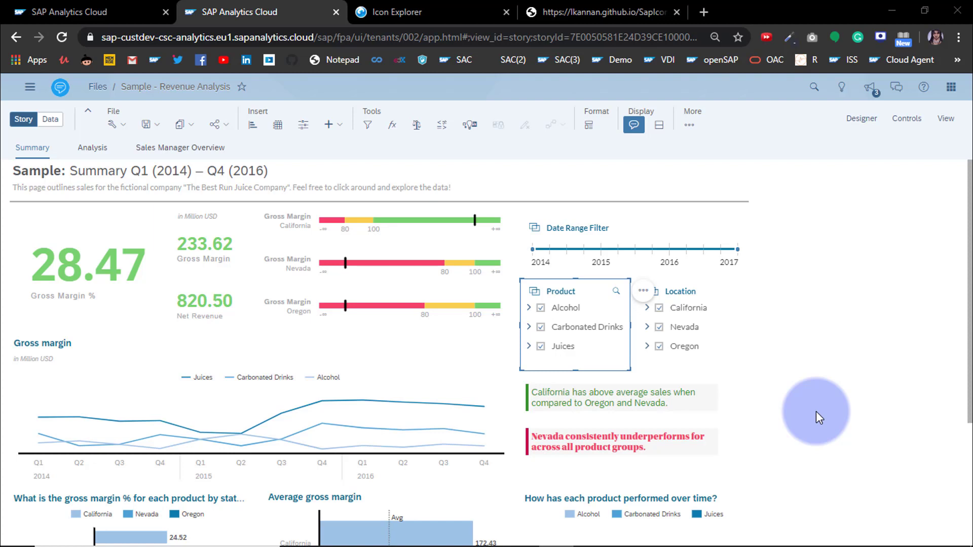
- Inspect the Date Range Filter tile, then switch to the SAP Icon Explorer
click(651, 228)
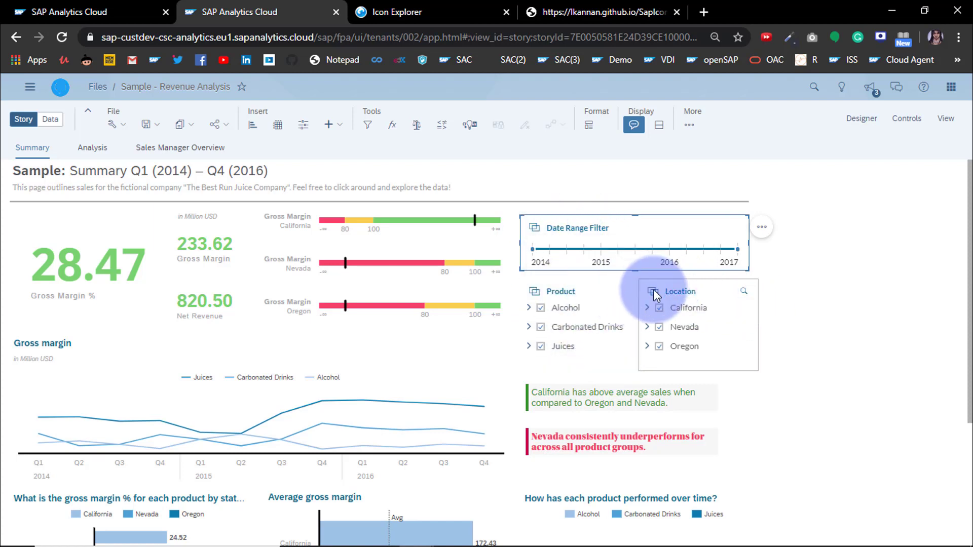
mouse_move(652, 291)
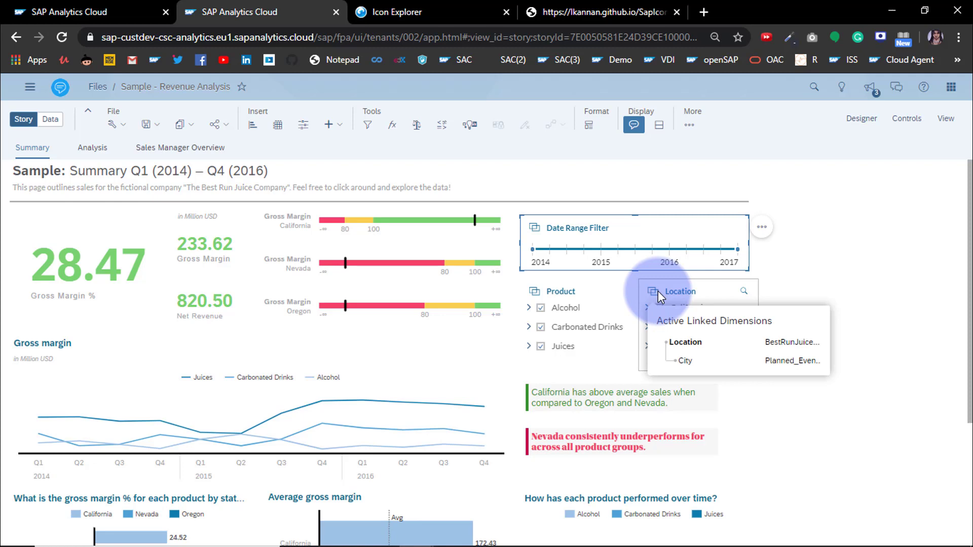
click(396, 11)
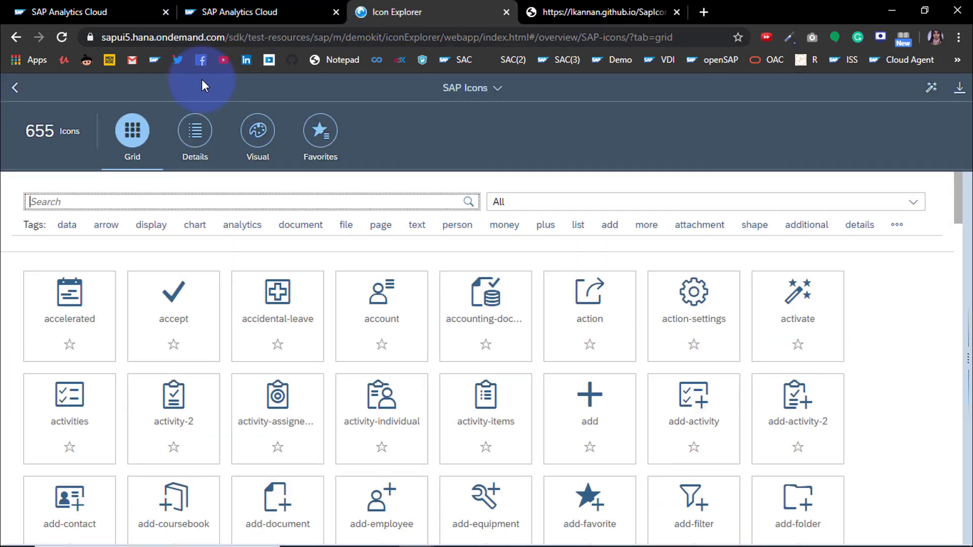
- Search the catalogue for 'product' and copy the product icon's glyph code
click(172, 207)
text(proc)
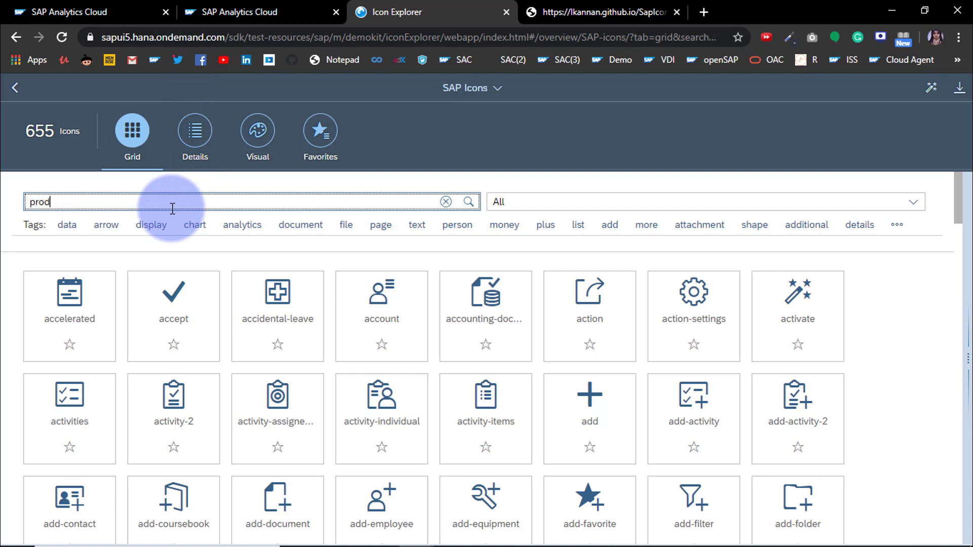
text(uct)
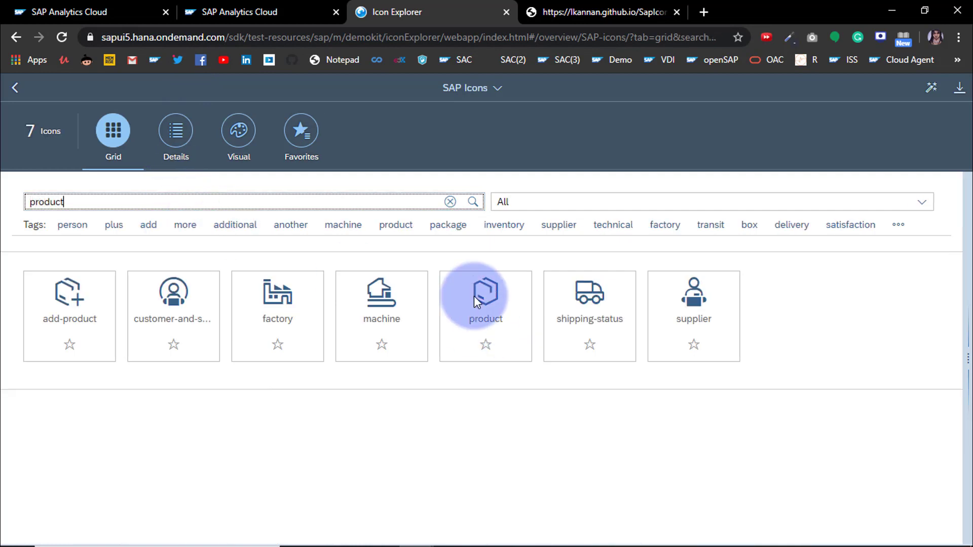
click(490, 320)
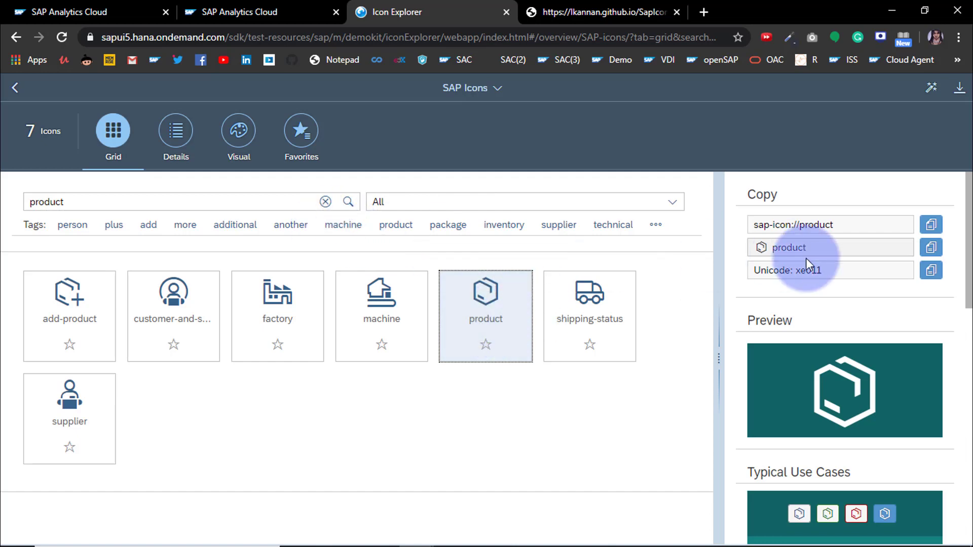
click(823, 249)
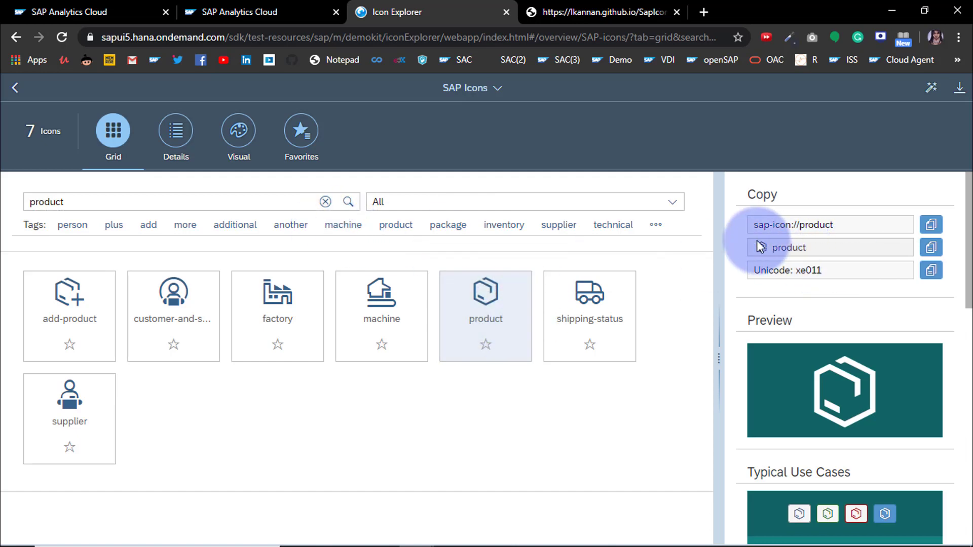
click(919, 243)
- Paste the product glyph at the end of the Product filter title in the story
click(268, 19)
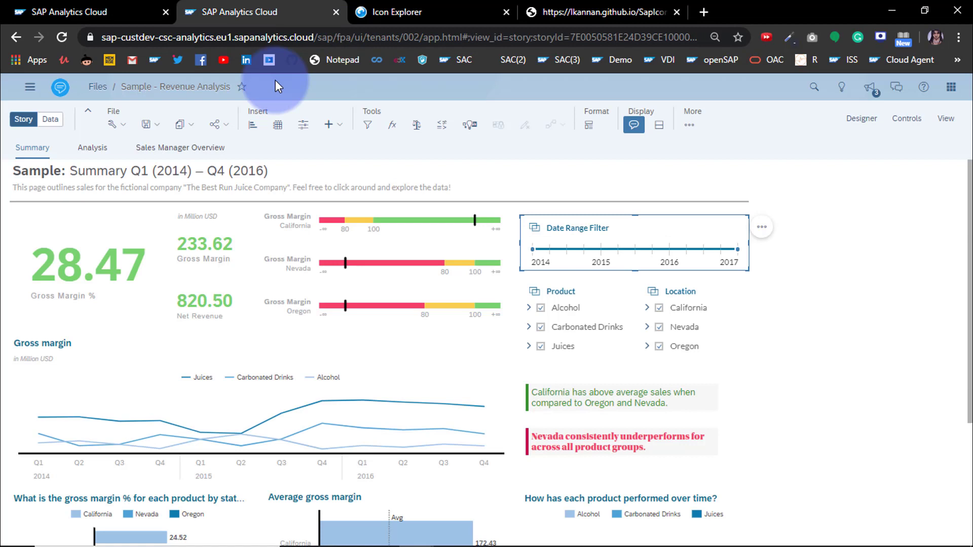
click(581, 291)
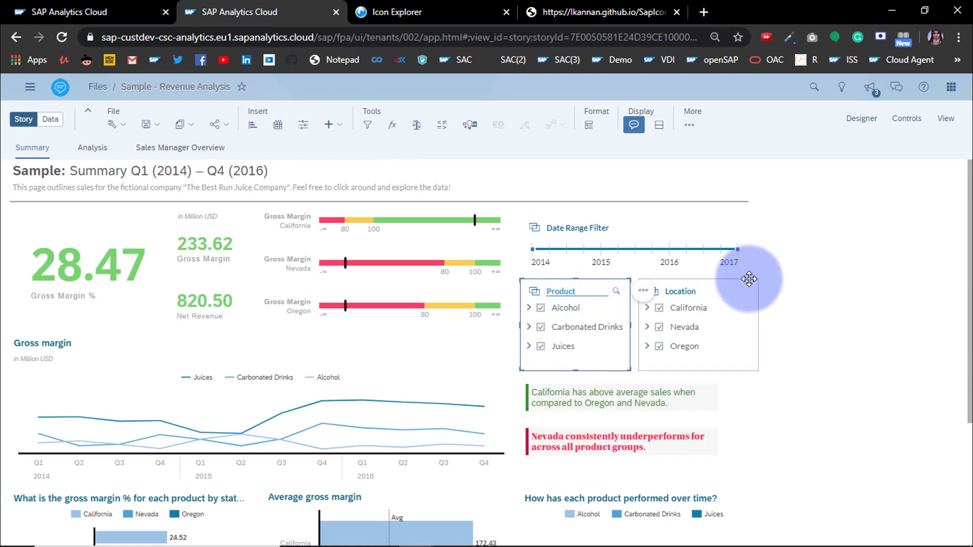
click(792, 294)
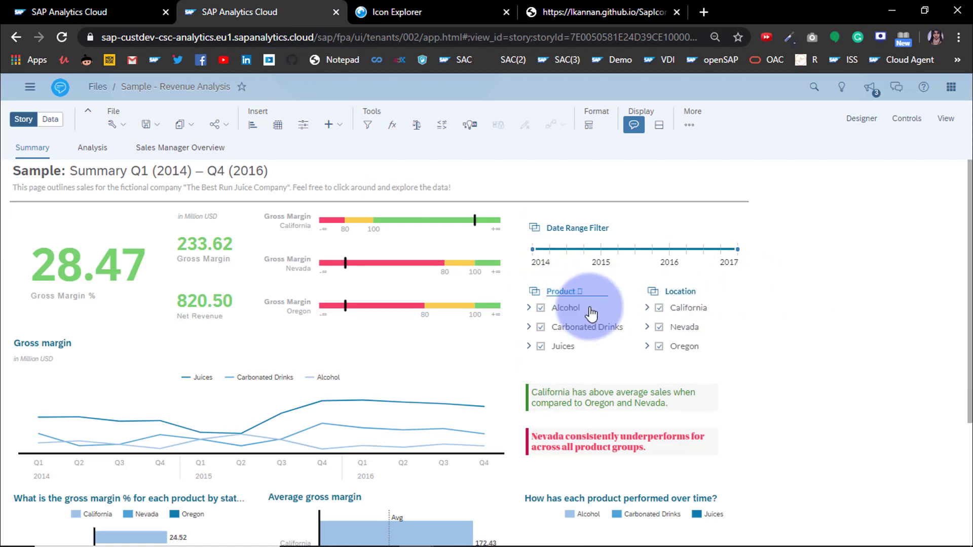
click(561, 290)
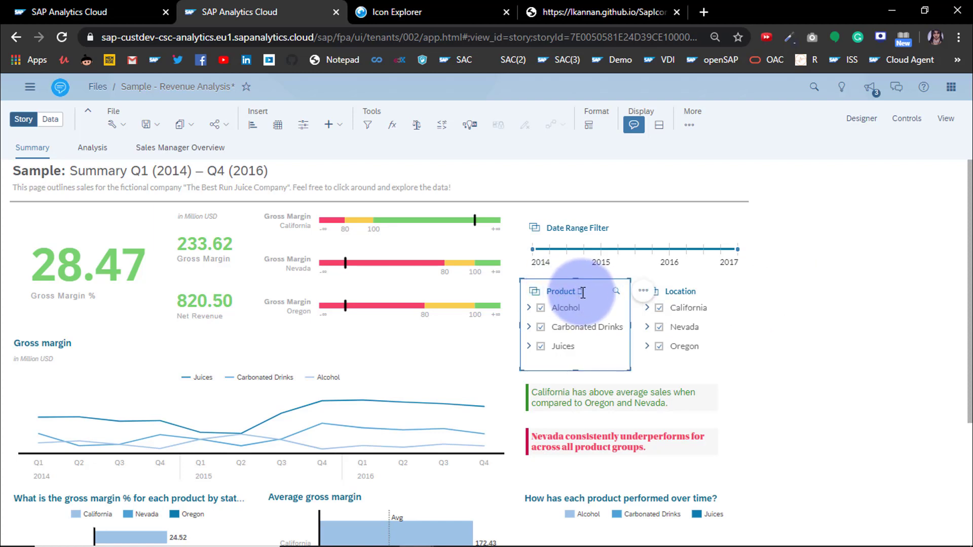
drag(586, 293, 572, 293)
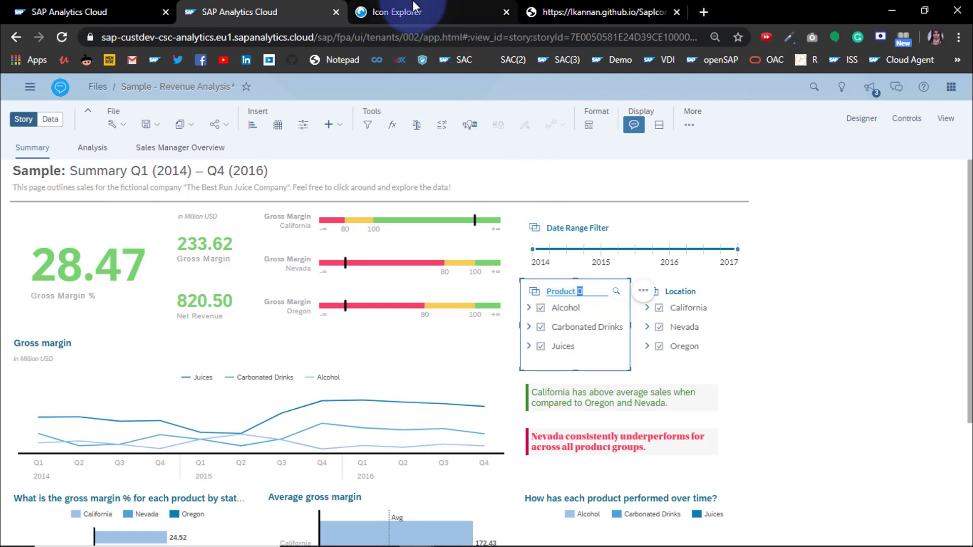
click(403, 11)
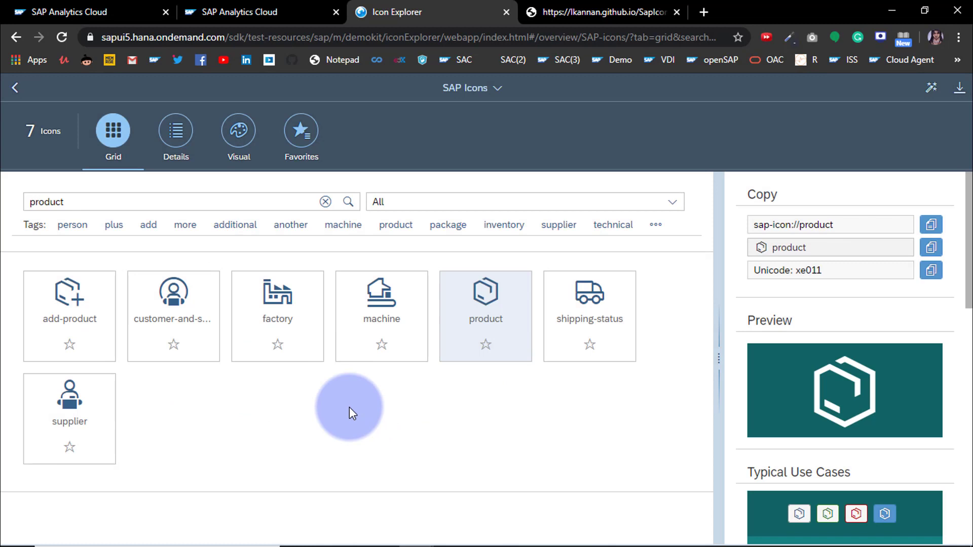
- Go to System > Administration > Default Appearance and start a new story font
click(105, 9)
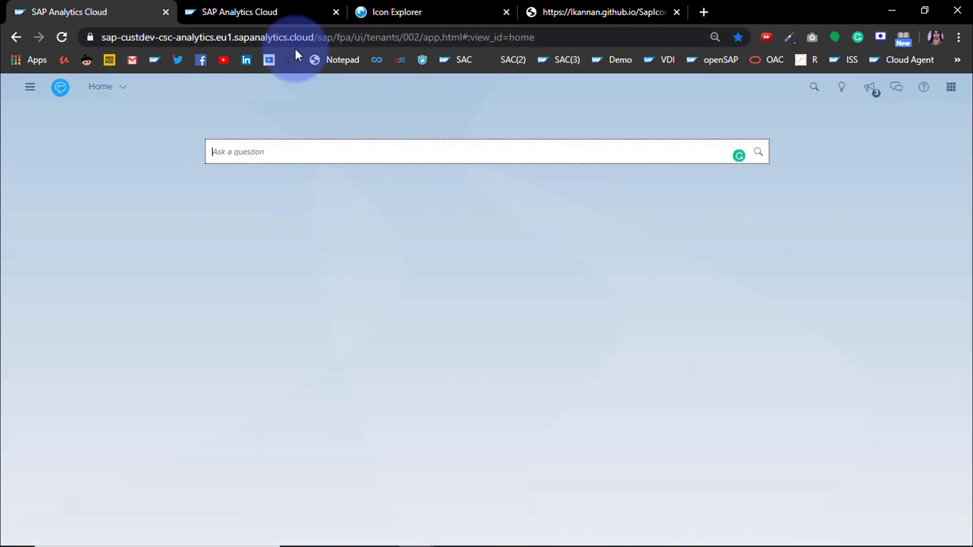
click(28, 88)
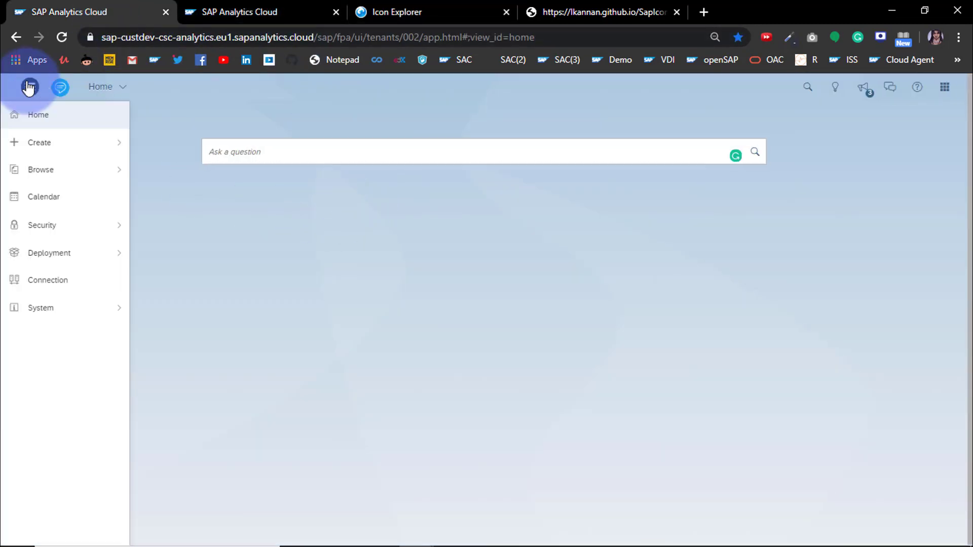
click(199, 340)
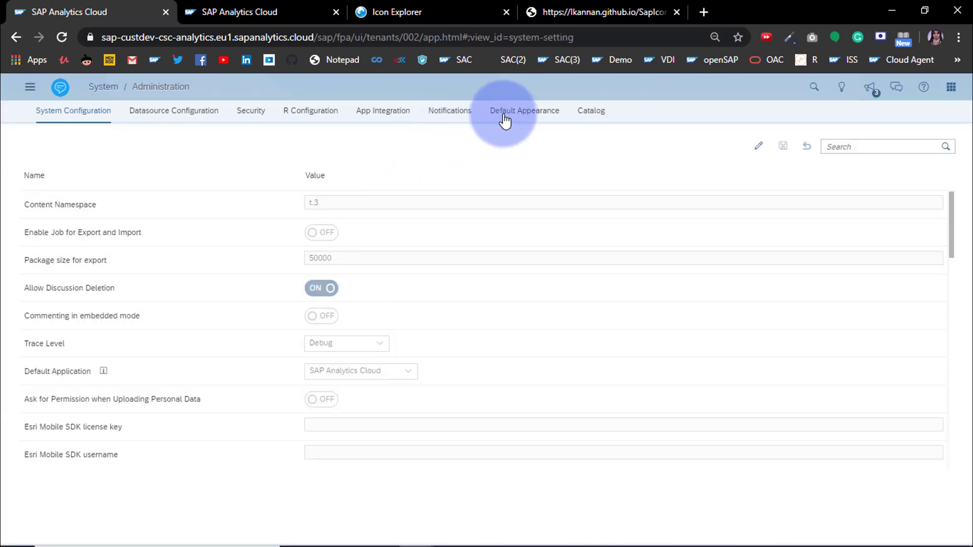
click(505, 114)
scroll(522, 262, down, 3)
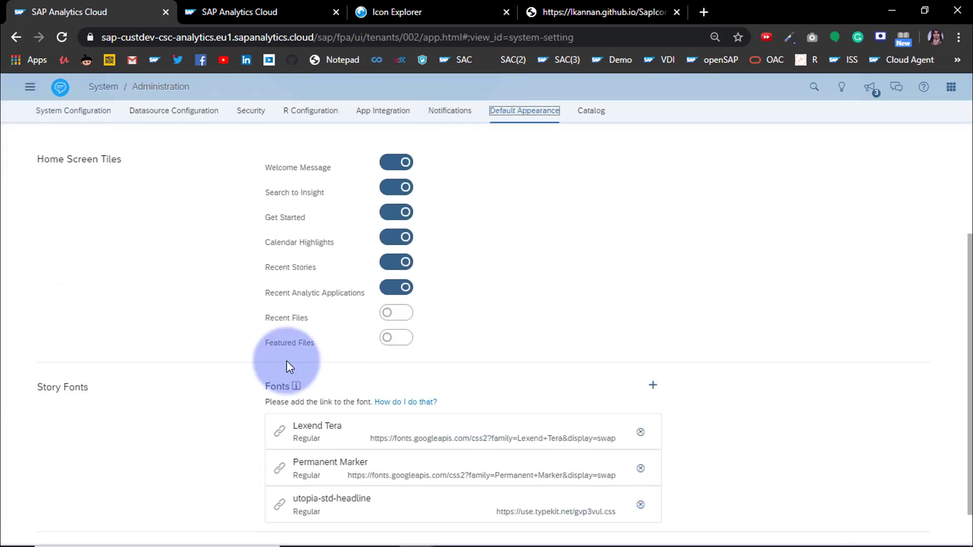
scroll(131, 392, down, 1)
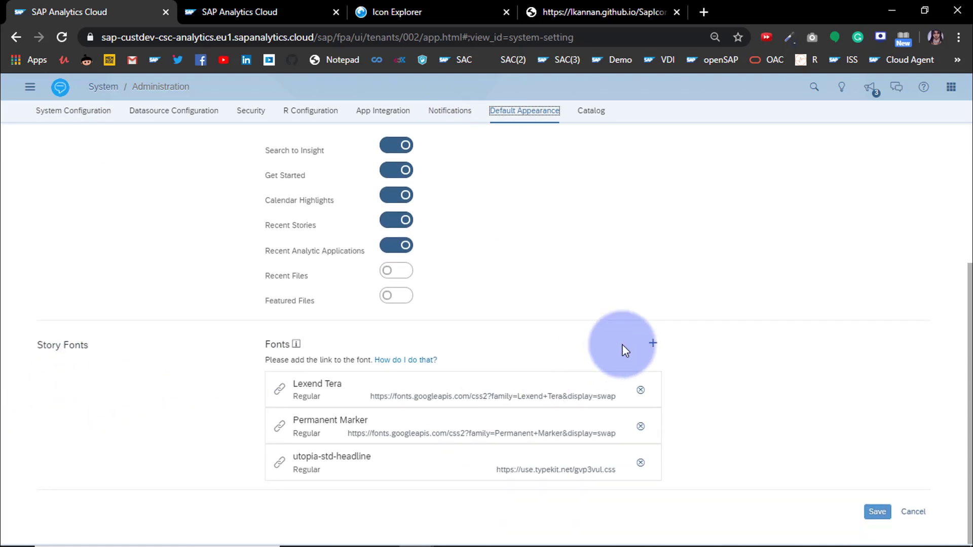
click(652, 343)
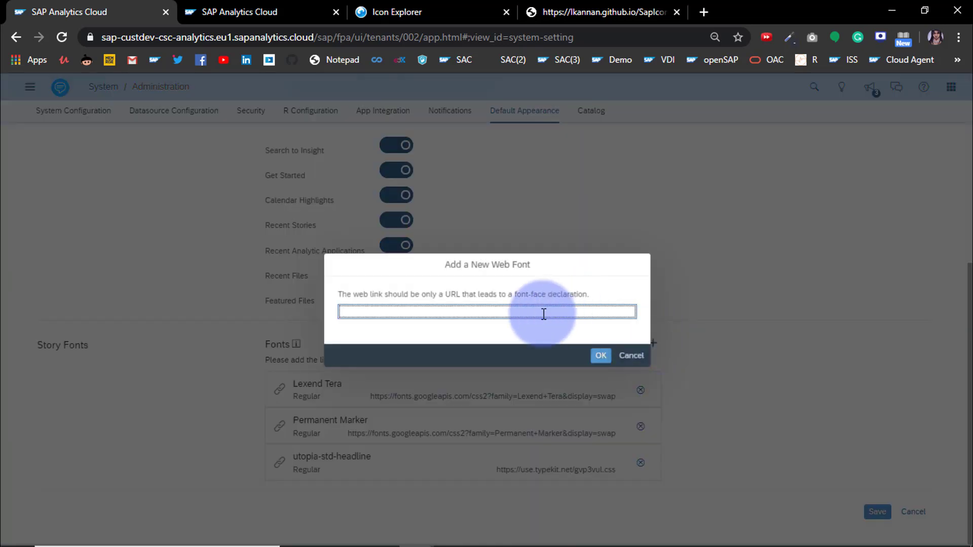
- Add the SAP Fiori Icons web font using the stylesheet URL copied from its page
click(588, 11)
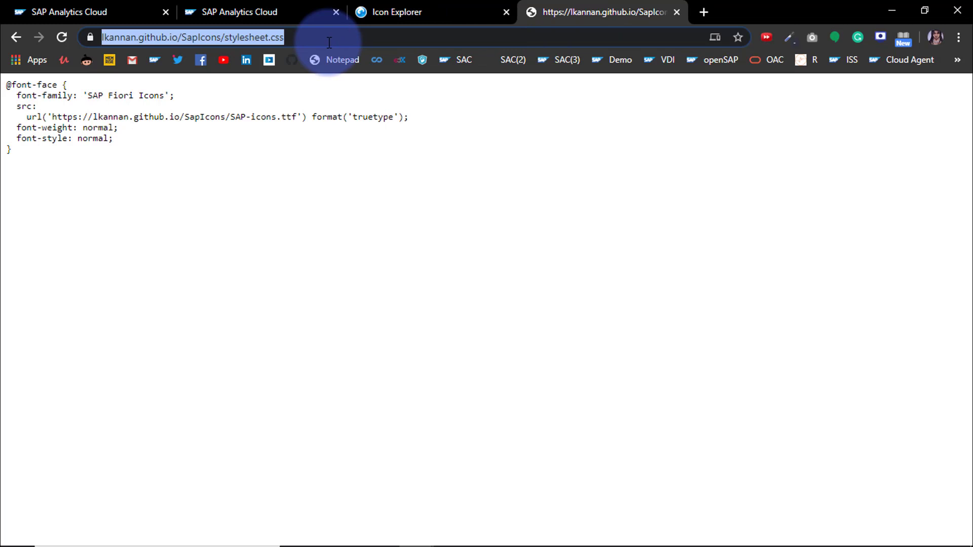
click(357, 37)
click(40, 7)
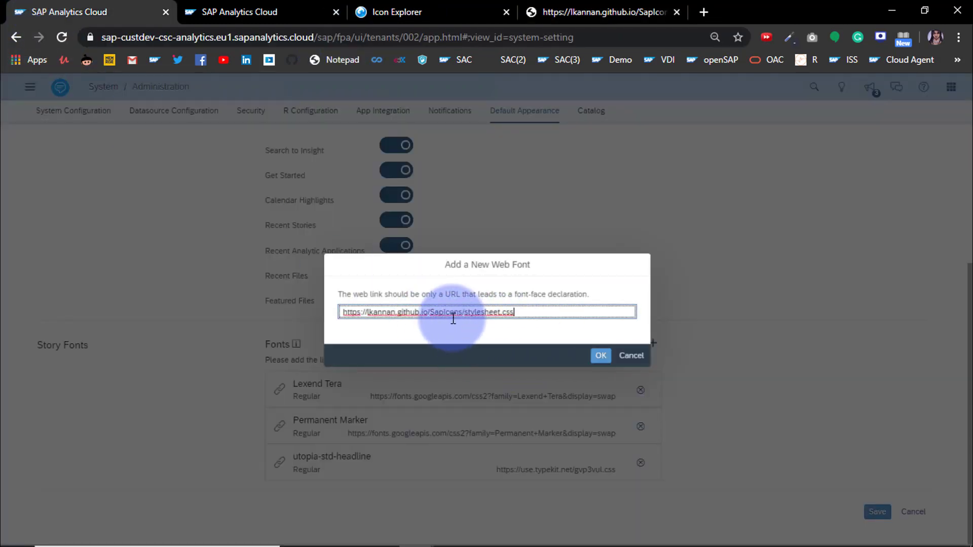
click(599, 355)
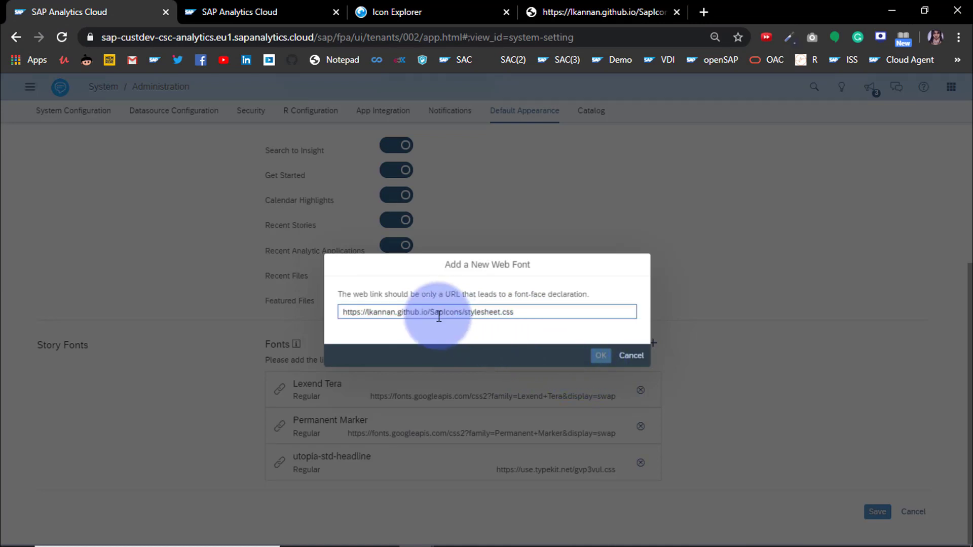
click(437, 313)
click(589, 355)
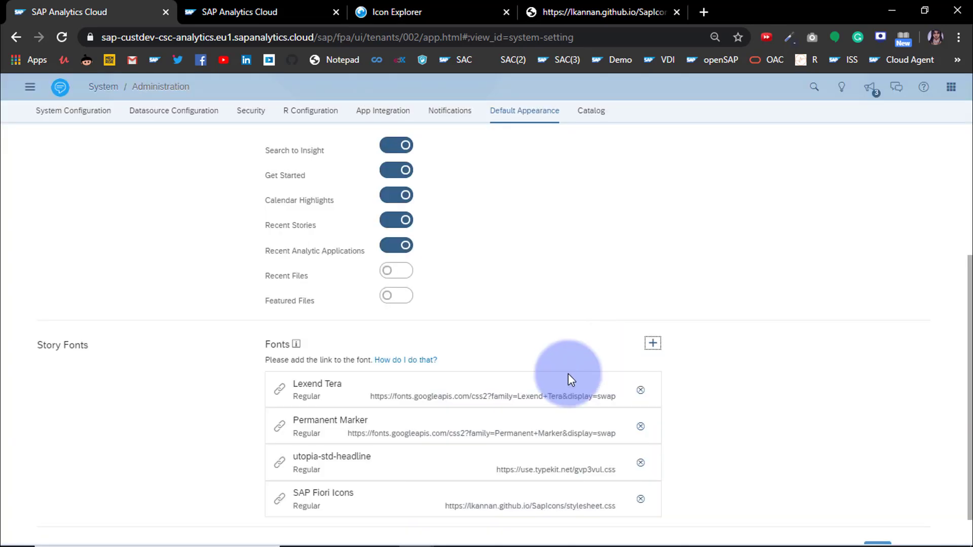
scroll(362, 492, down, 1)
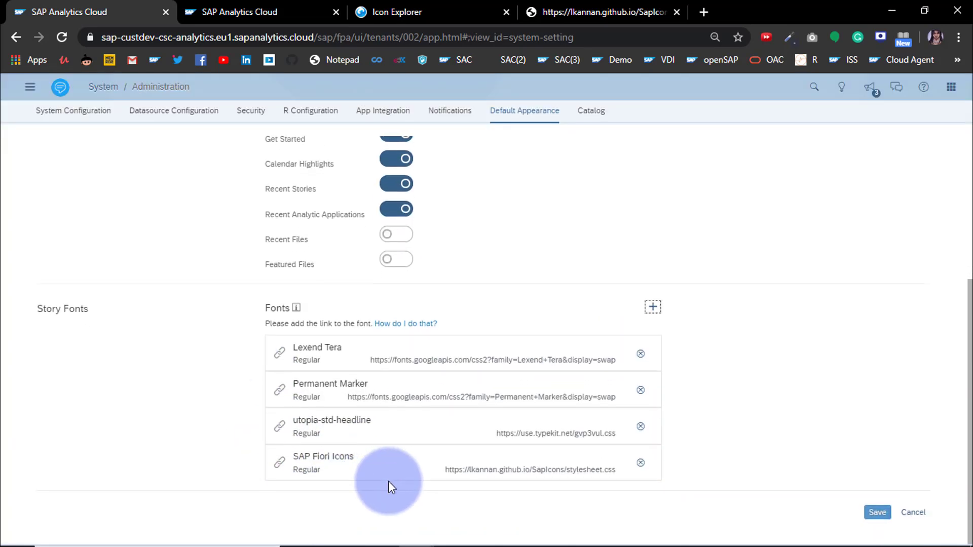
- Save the font settings, refresh, reload the Revenue Analysis story and enter edit mode
click(877, 514)
click(552, 346)
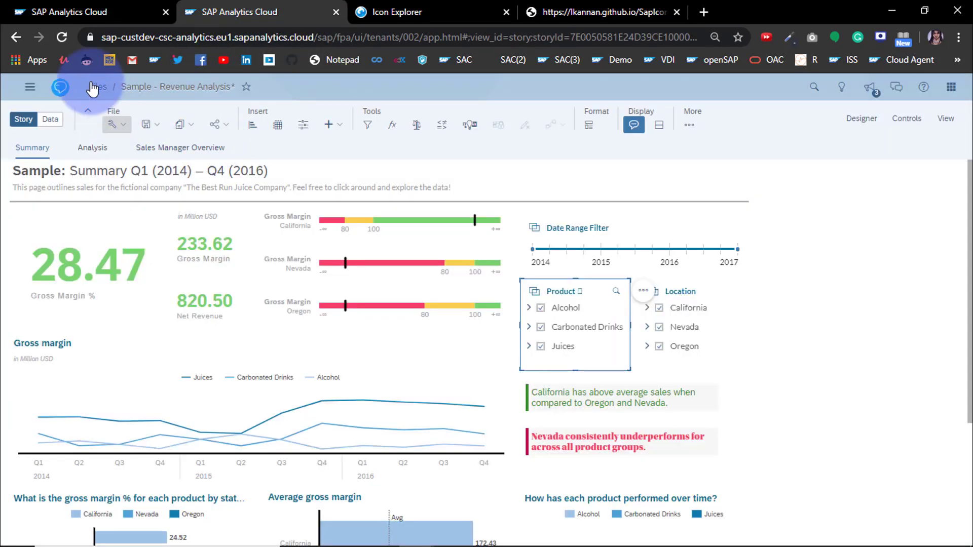
click(62, 38)
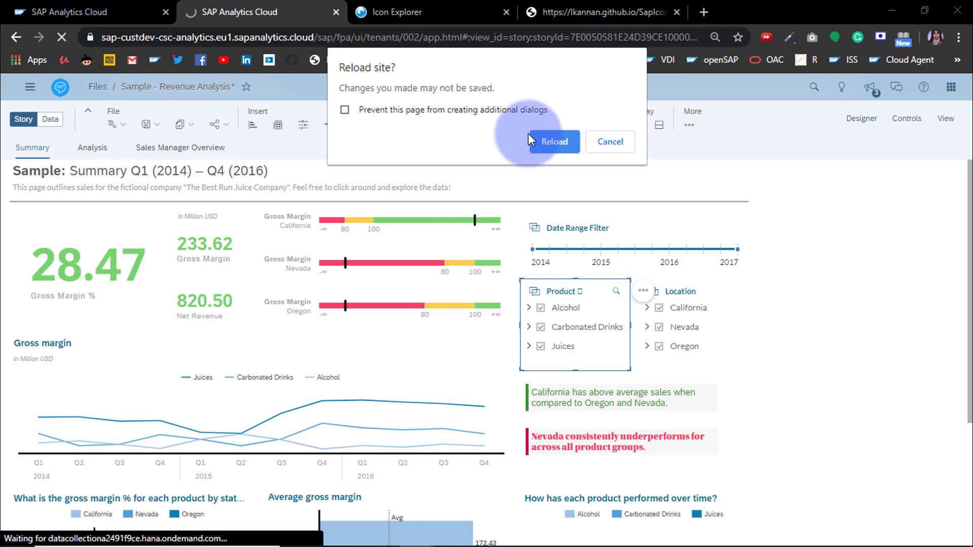
click(532, 140)
click(946, 118)
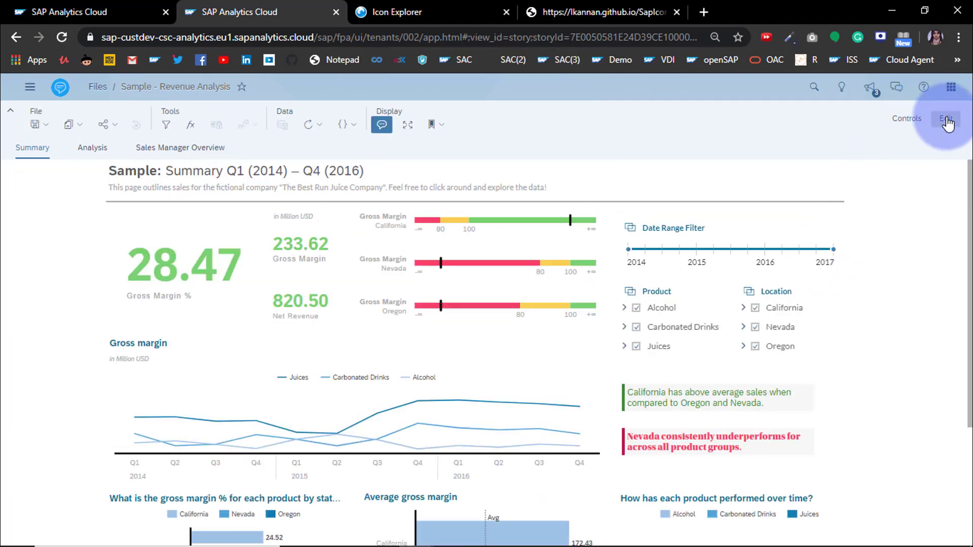
- Hide the Product filter's default header icon and begin editing its title
click(597, 290)
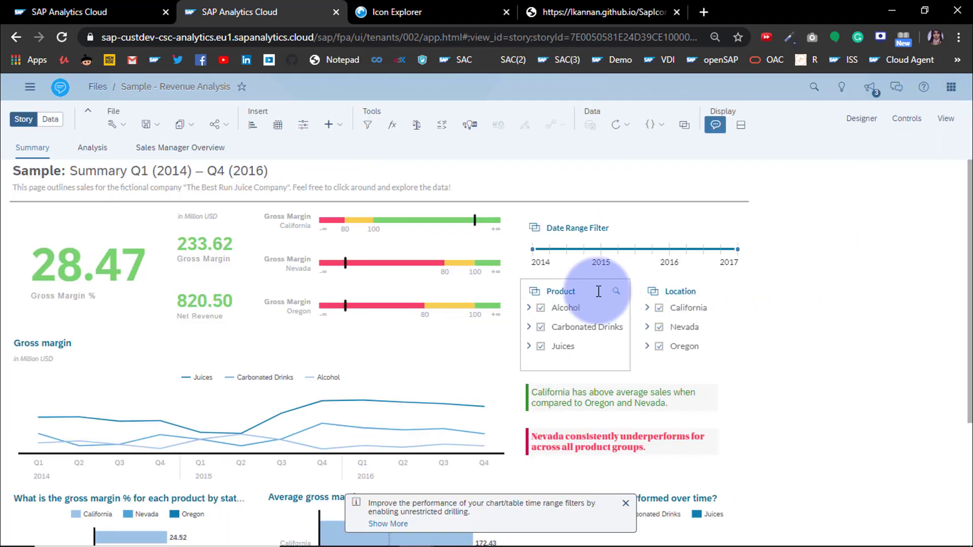
click(643, 294)
click(536, 291)
click(657, 309)
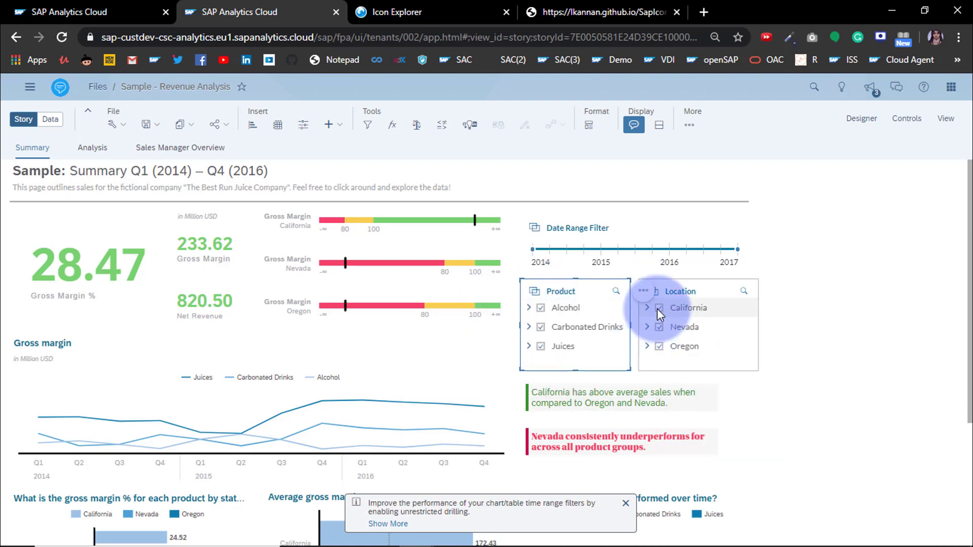
click(650, 297)
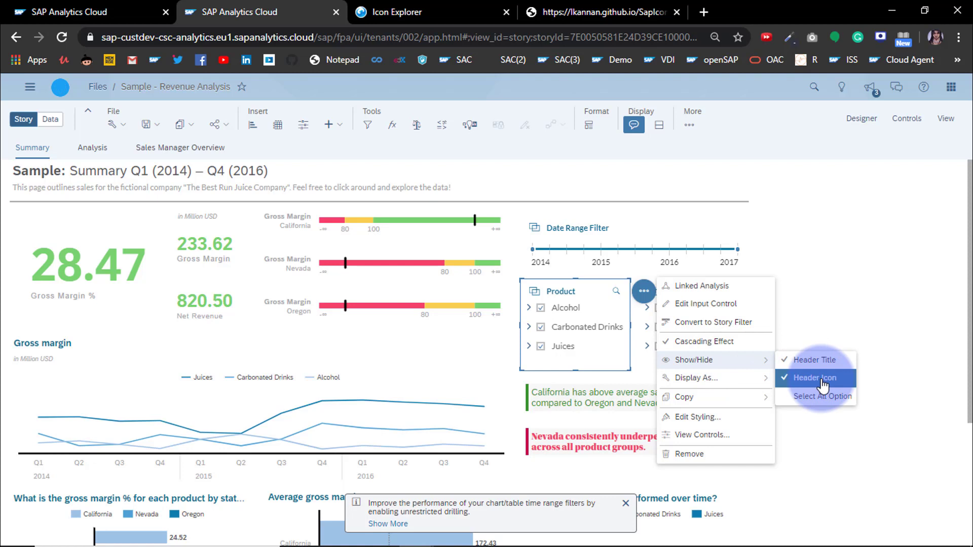
click(817, 377)
click(559, 301)
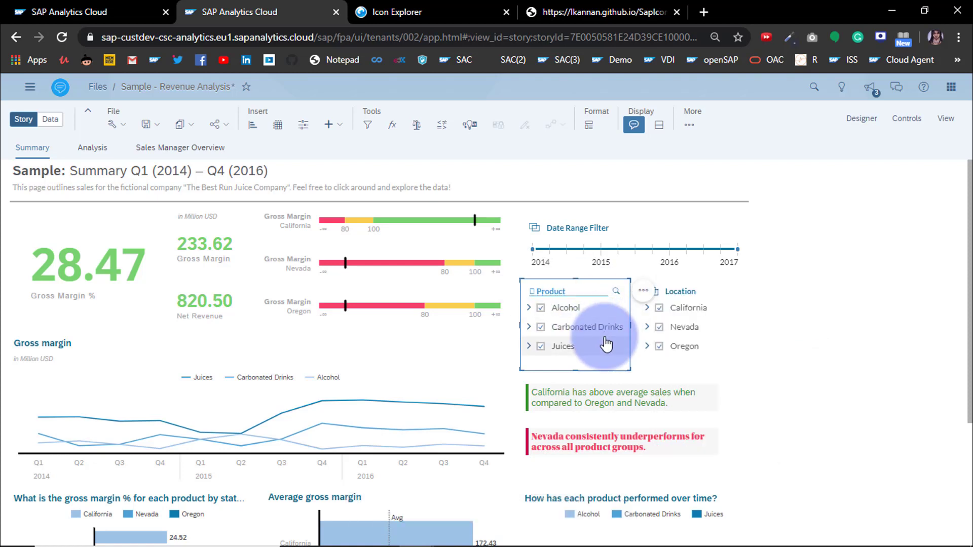
- Set the Product filter header font size to 20 in the Designer styling panel
click(545, 290)
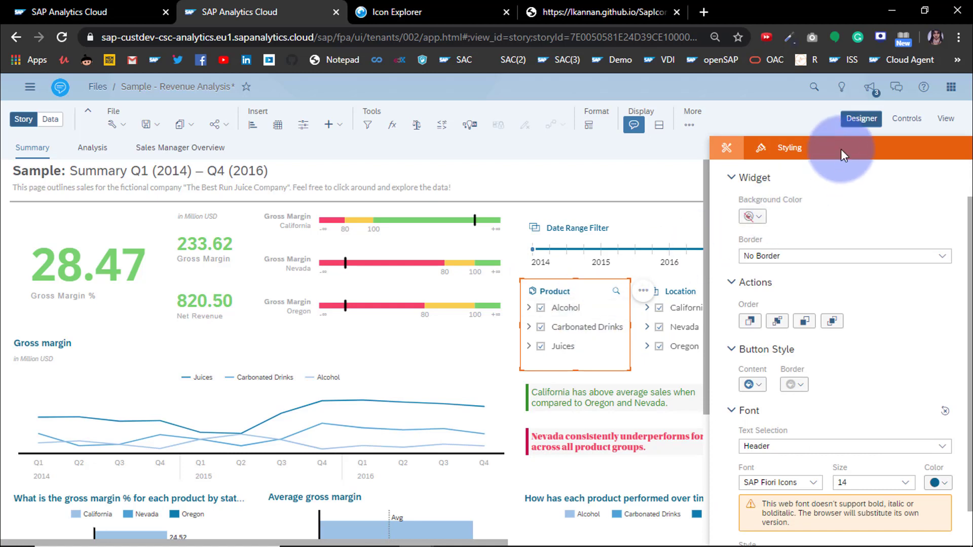
click(859, 118)
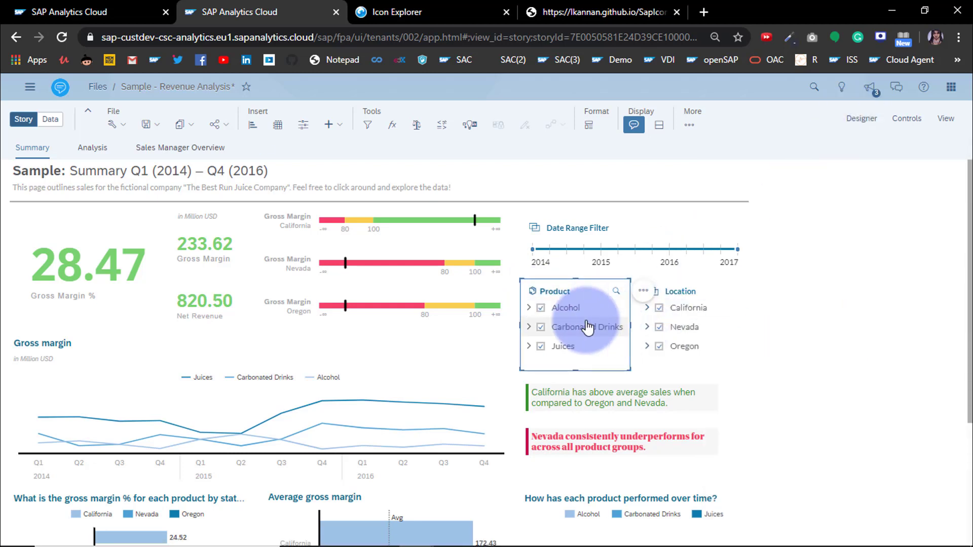
click(887, 129)
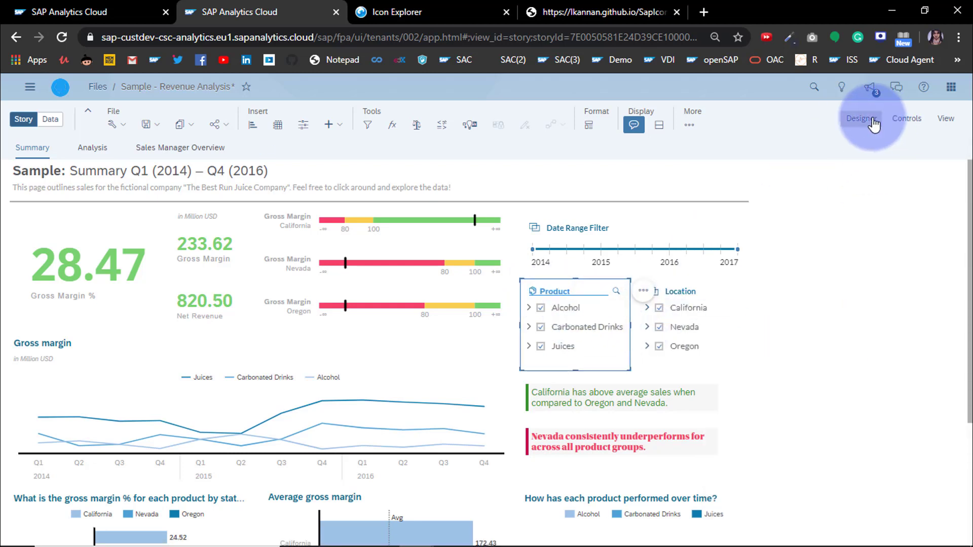
click(881, 479)
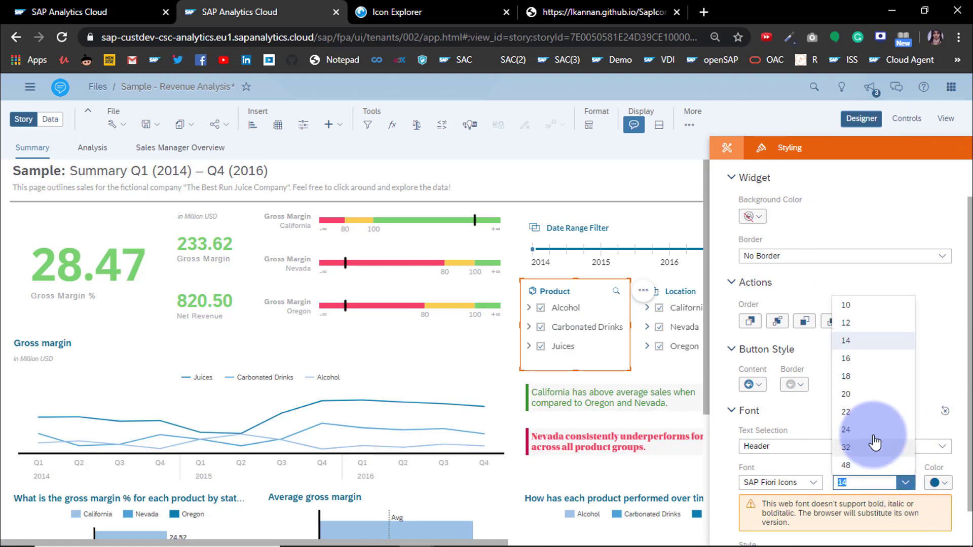
click(859, 399)
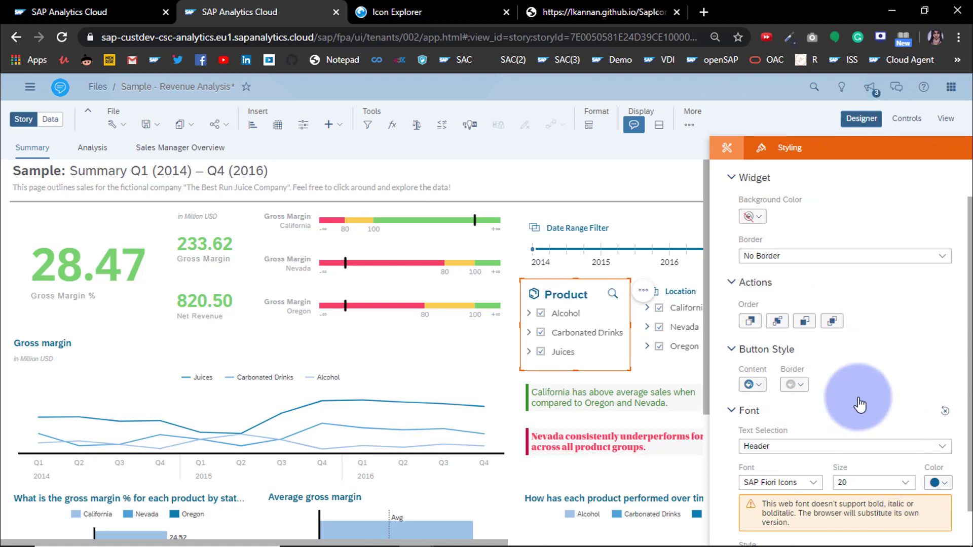
click(861, 119)
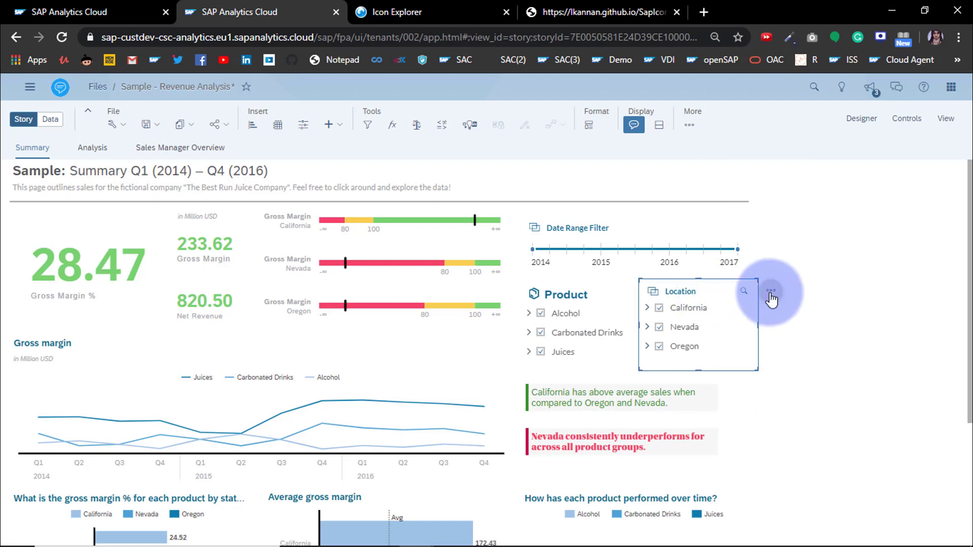
- Hide the Location filter's default header icon via Show/Hide
click(771, 291)
mouse_move(823, 359)
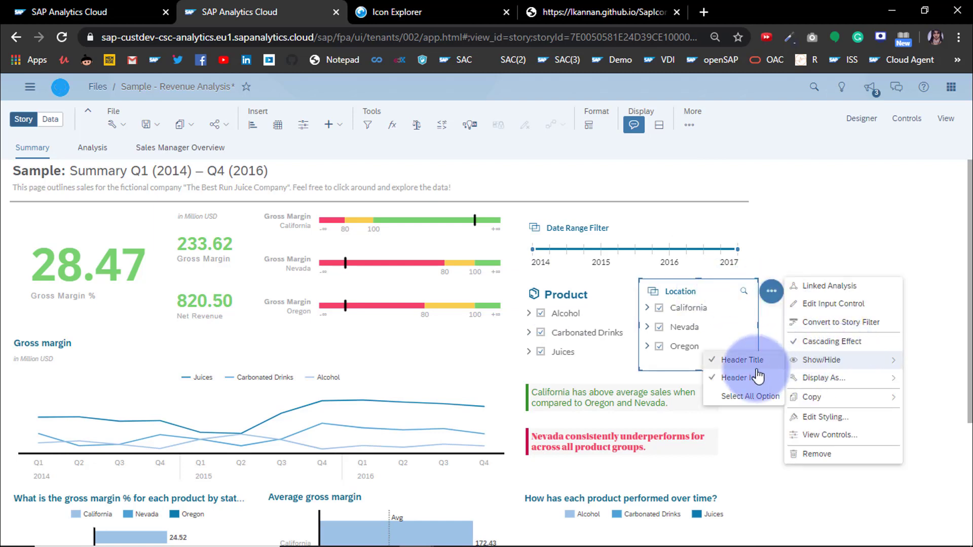
click(742, 378)
click(865, 223)
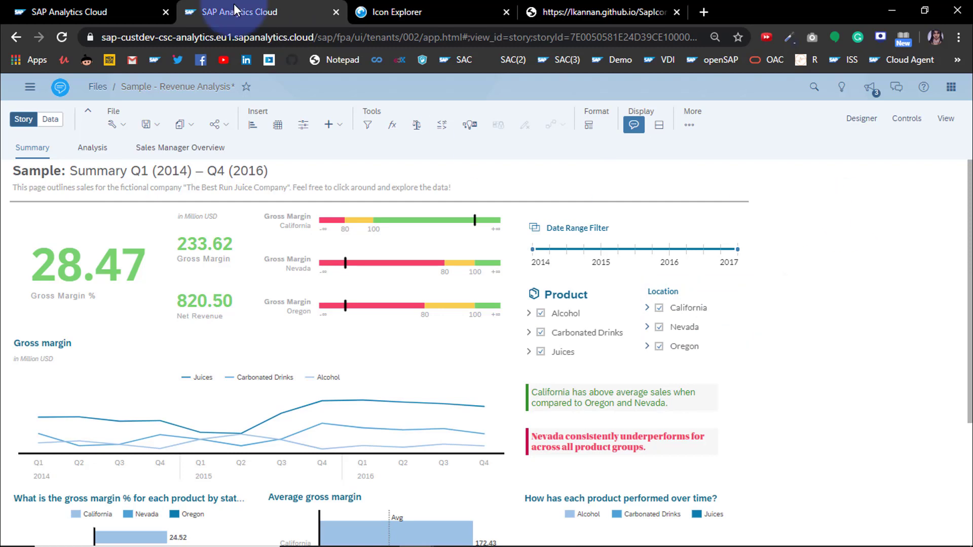
- Search the catalogue for 'location', copy the map-2 icon and return to the story
click(395, 12)
click(190, 201)
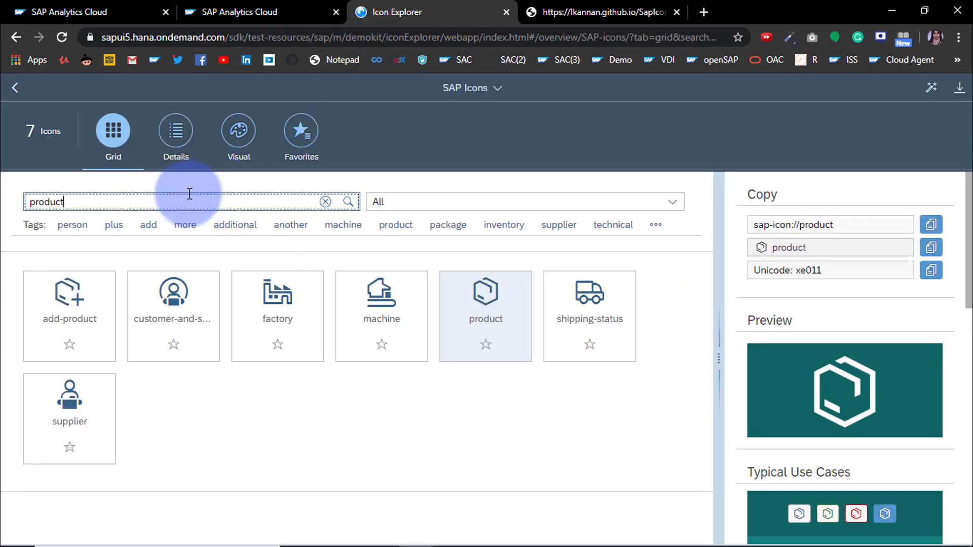
click(325, 201)
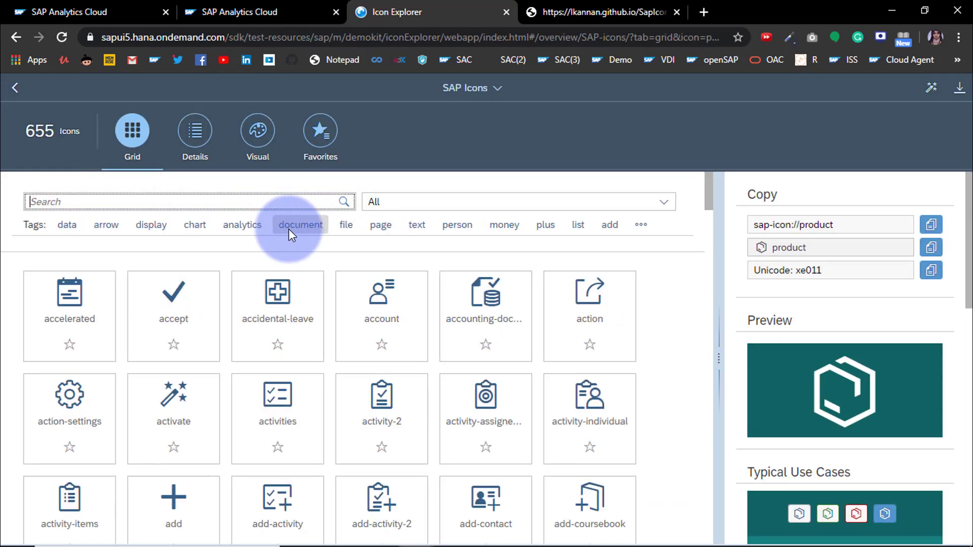
text(location)
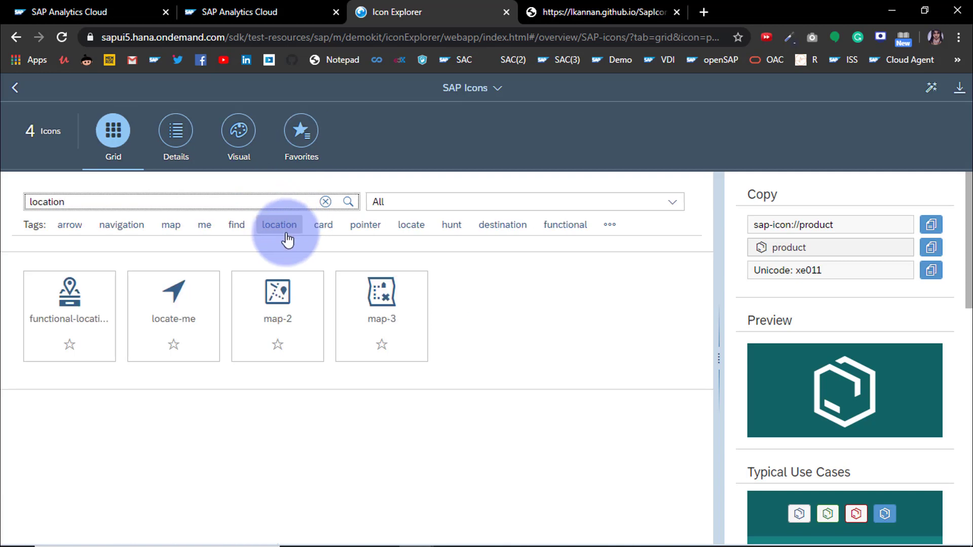
click(278, 317)
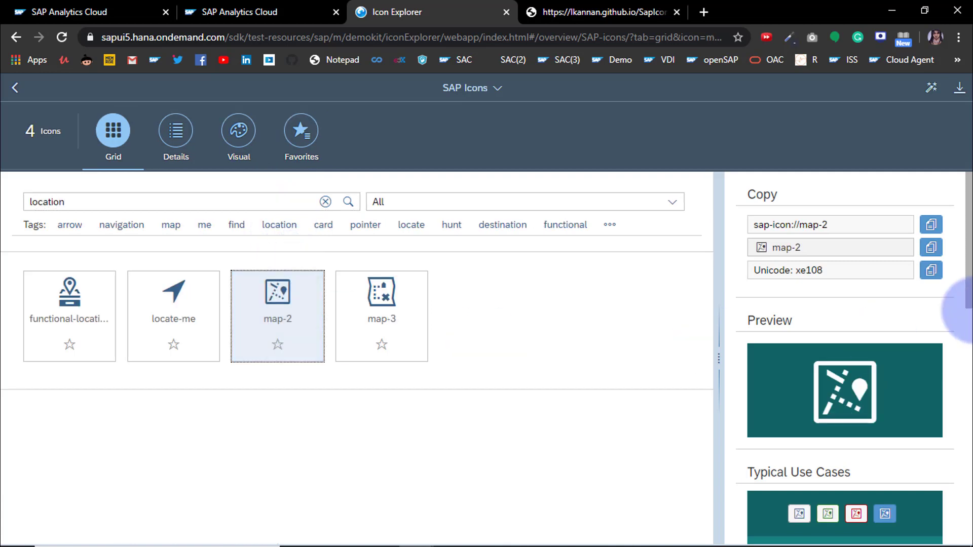
click(932, 249)
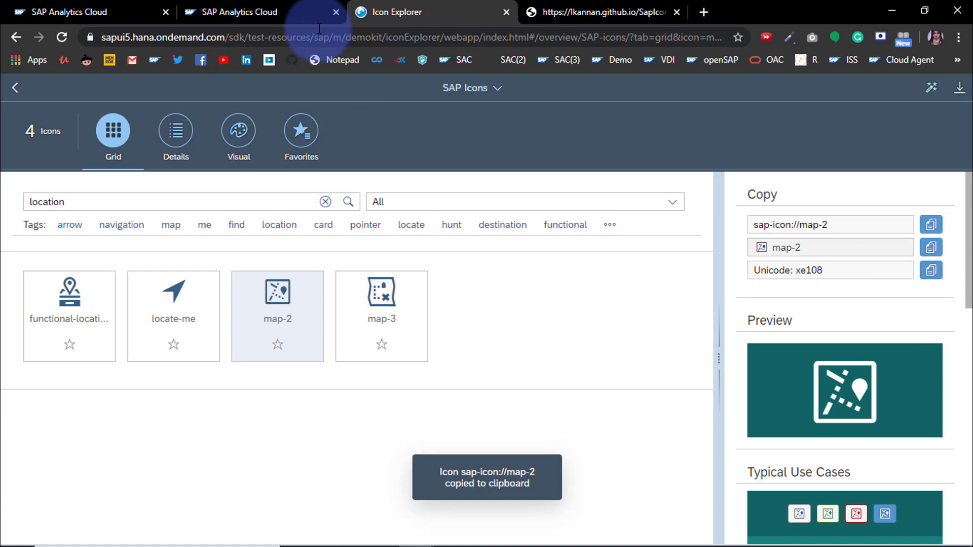
click(222, 11)
- Paste the map icon at the start of the Location filter title
click(671, 291)
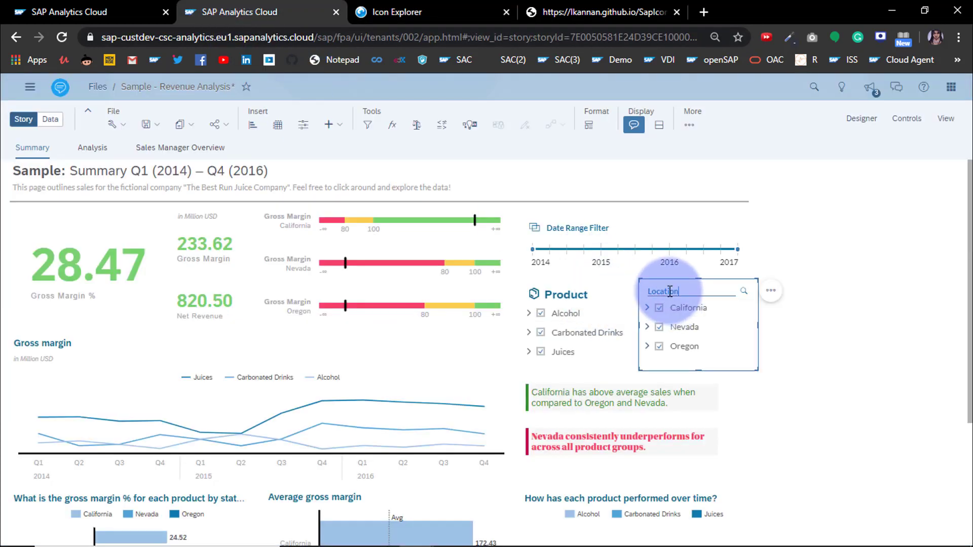
click(647, 291)
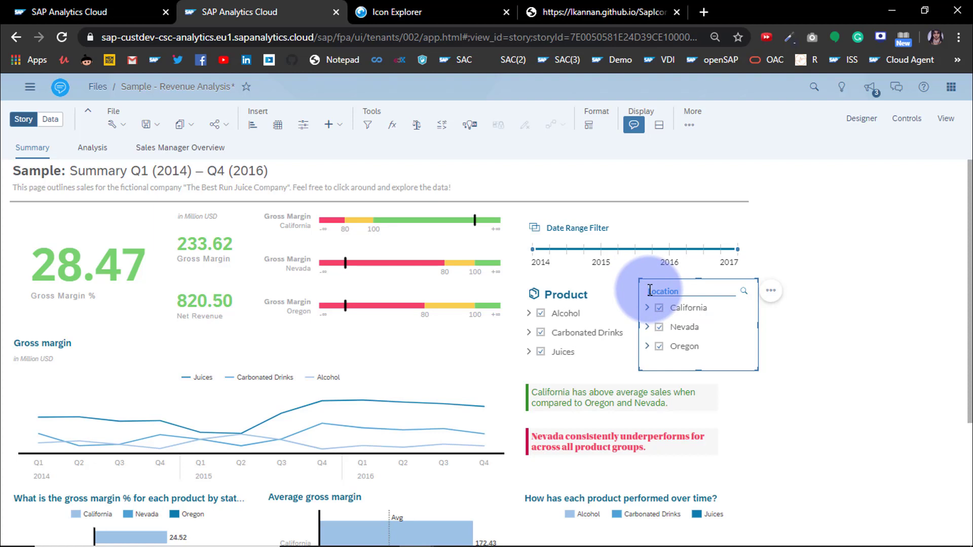
key(ctrl+v)
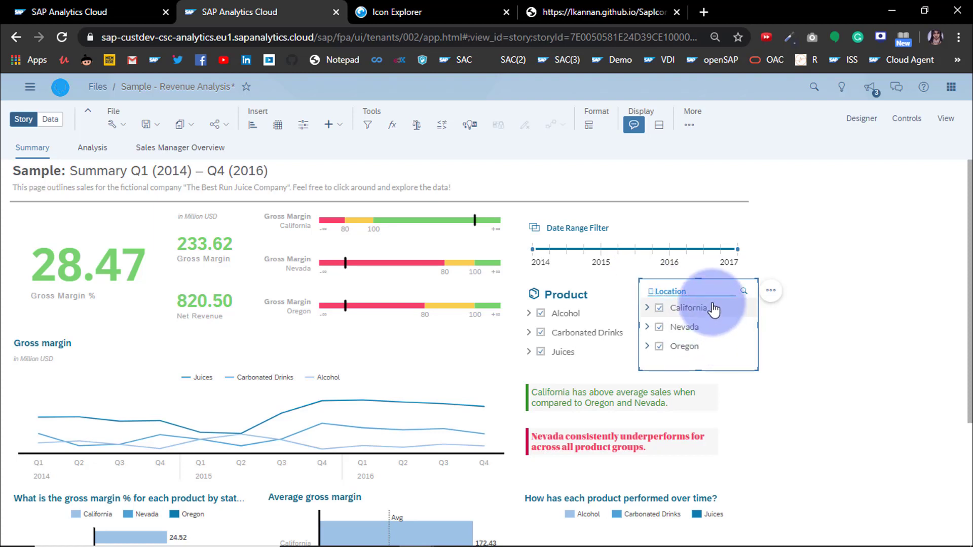
- Style the Location header with the SAP Fiori Icons font at size 18
click(861, 118)
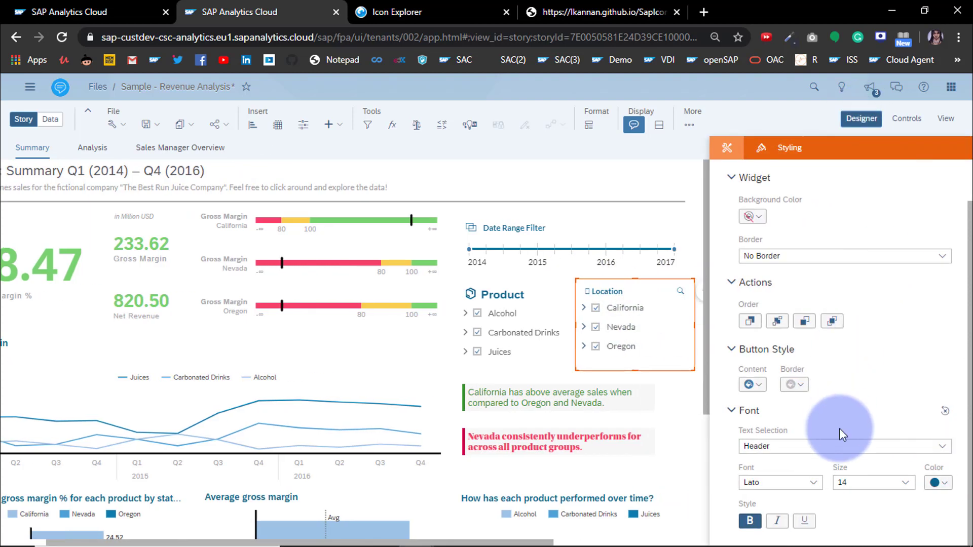
click(781, 482)
scroll(798, 428, down, 3)
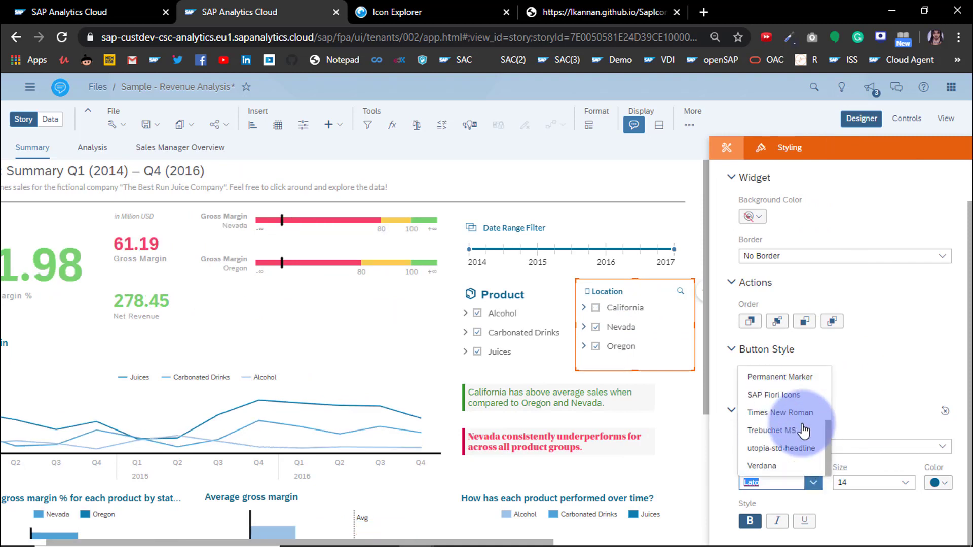
click(798, 395)
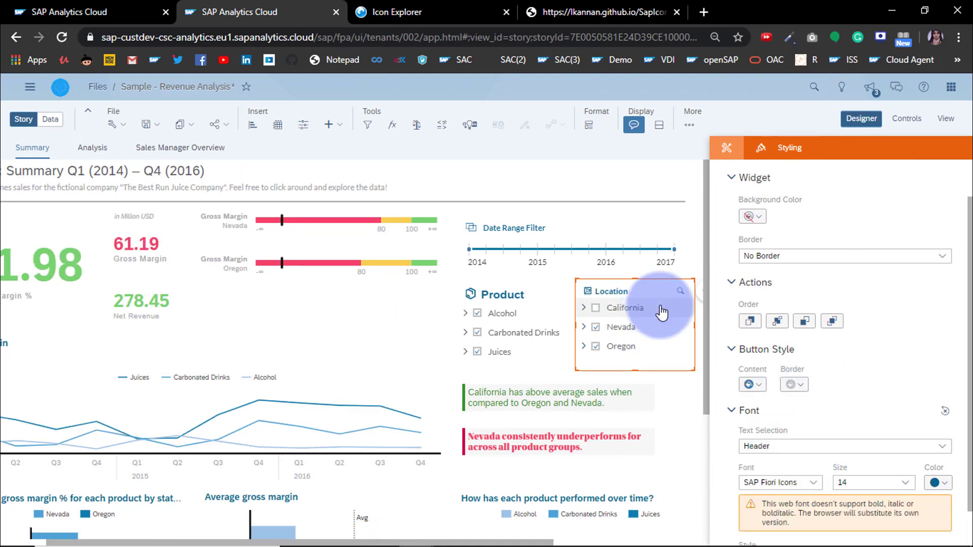
click(903, 482)
click(858, 386)
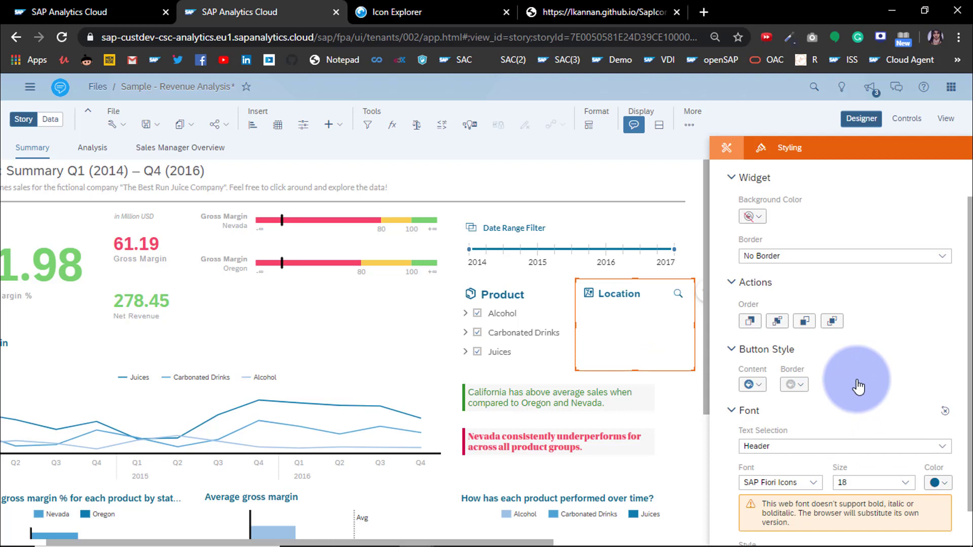
- Hide the Date Range Filter's header icon and open its title for editing
click(672, 362)
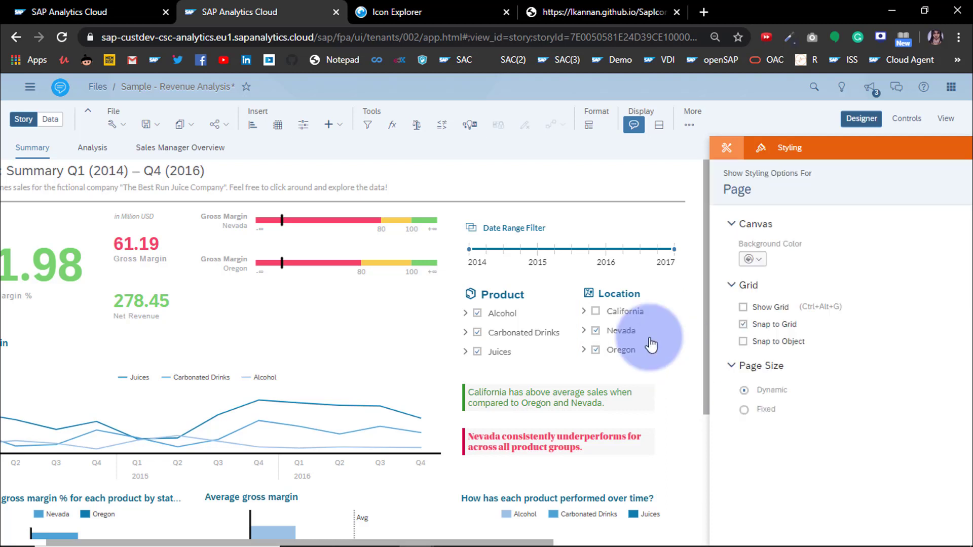
click(494, 228)
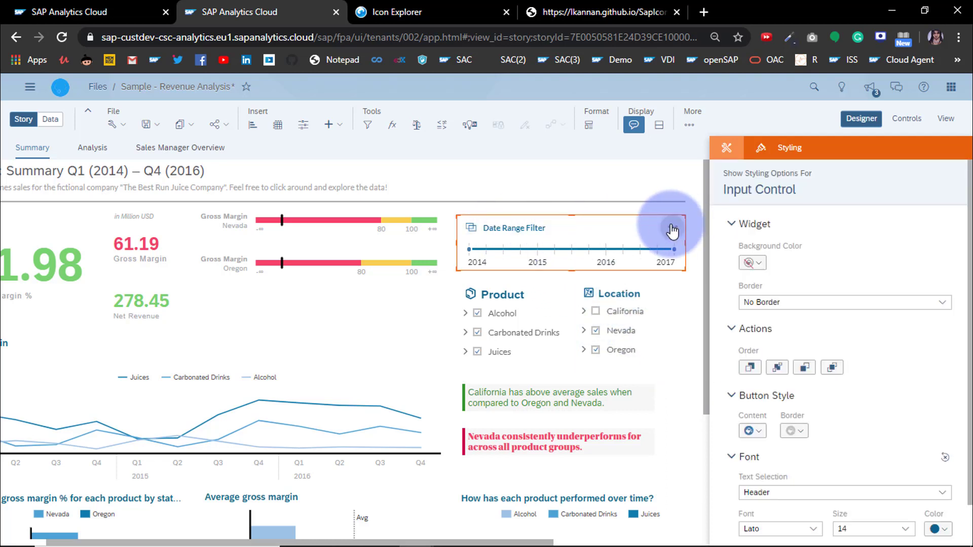
click(672, 230)
mouse_move(722, 296)
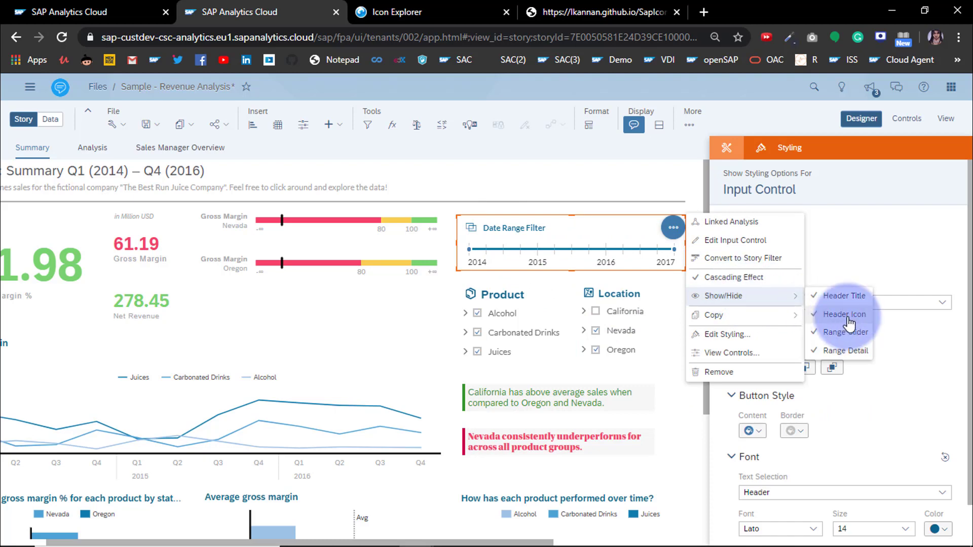
click(844, 314)
click(466, 221)
double_click(468, 225)
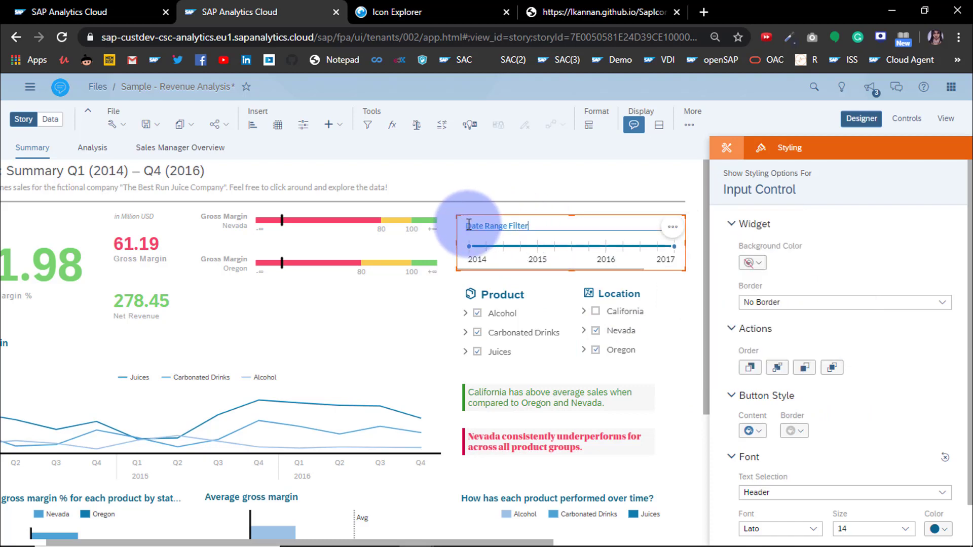
- Search 'date', copy the date-time icon and paste it into the Date Range Filter title
click(393, 11)
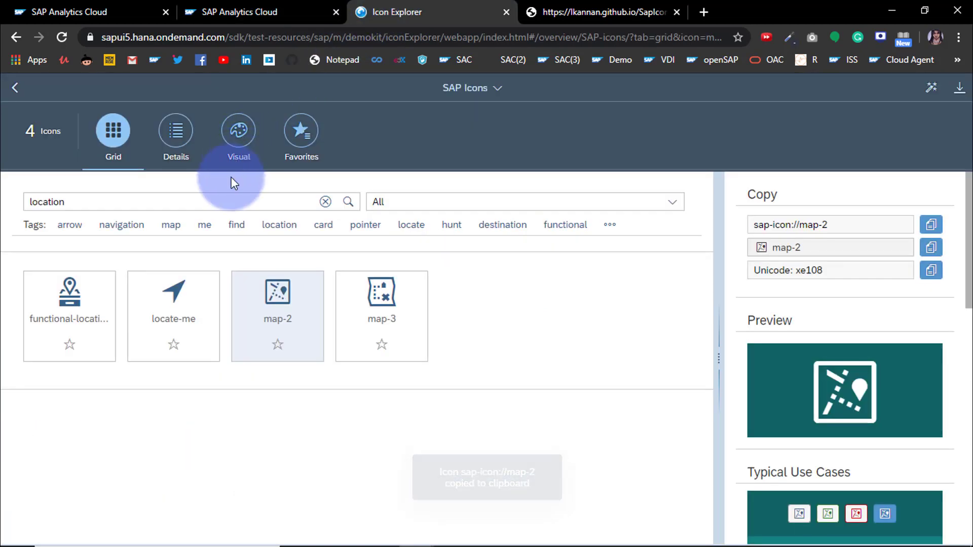
drag(66, 202, 4, 179)
text(date)
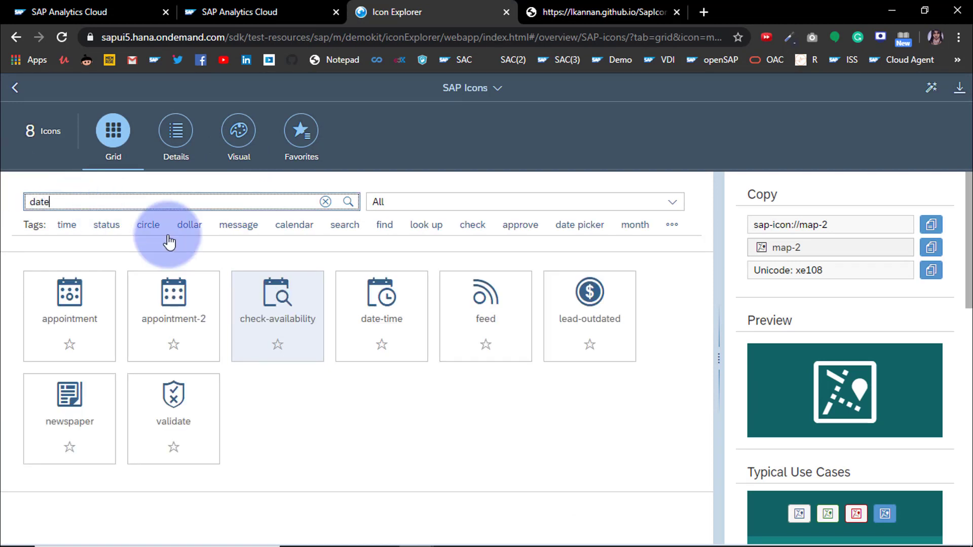
click(176, 316)
click(382, 297)
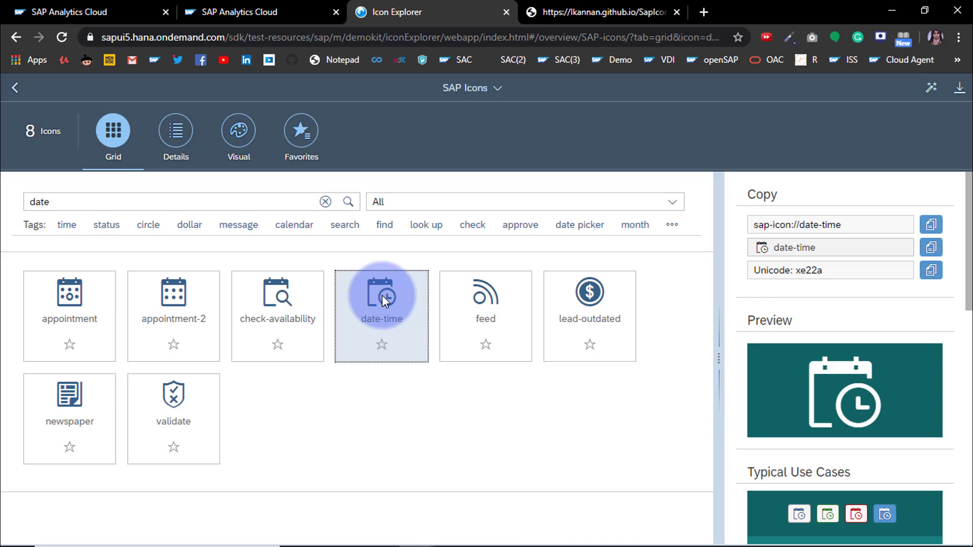
click(931, 247)
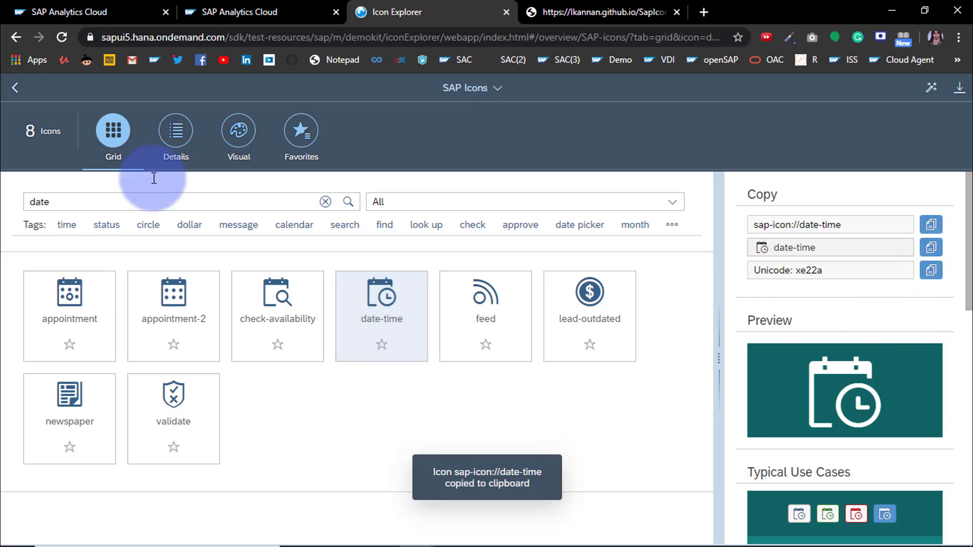
click(240, 12)
double_click(467, 226)
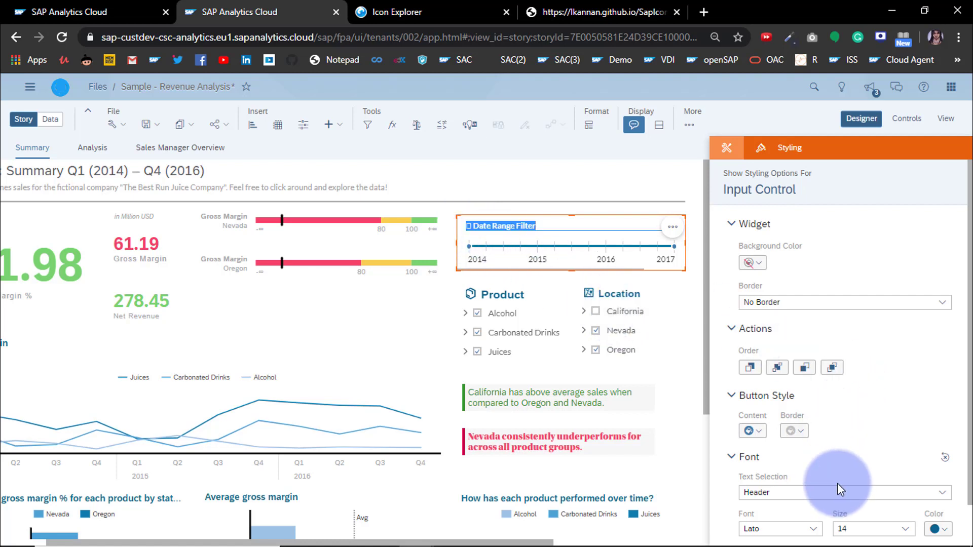
scroll(833, 479, down, 2)
- Style the Date Range Filter title in SAP Fiori Icons font at size 18
click(814, 482)
scroll(793, 410, down, 1)
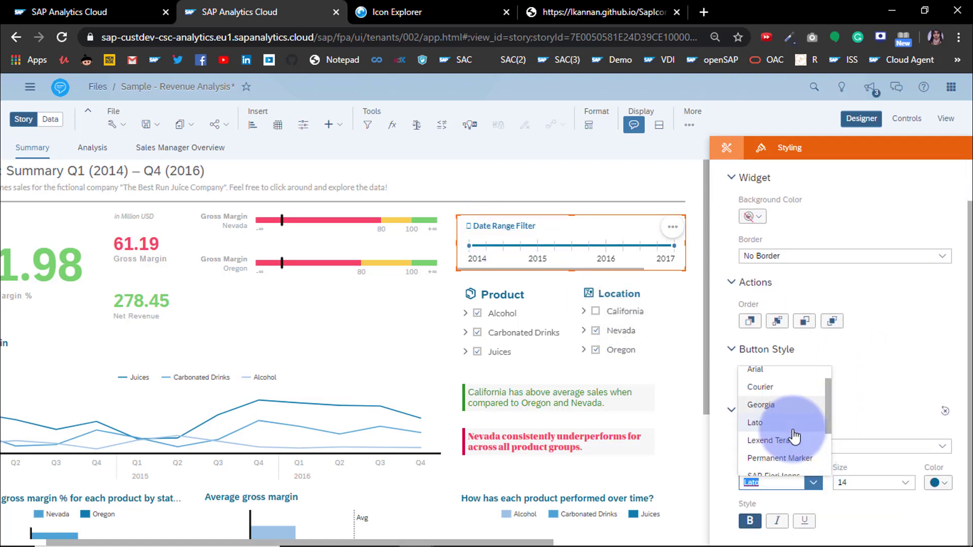
scroll(793, 403, down, 3)
click(792, 396)
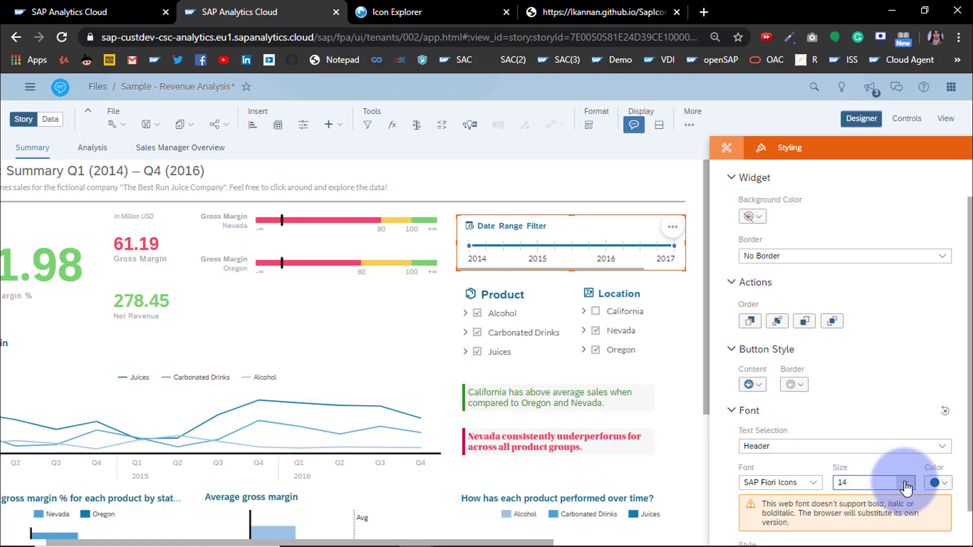
click(897, 481)
click(860, 376)
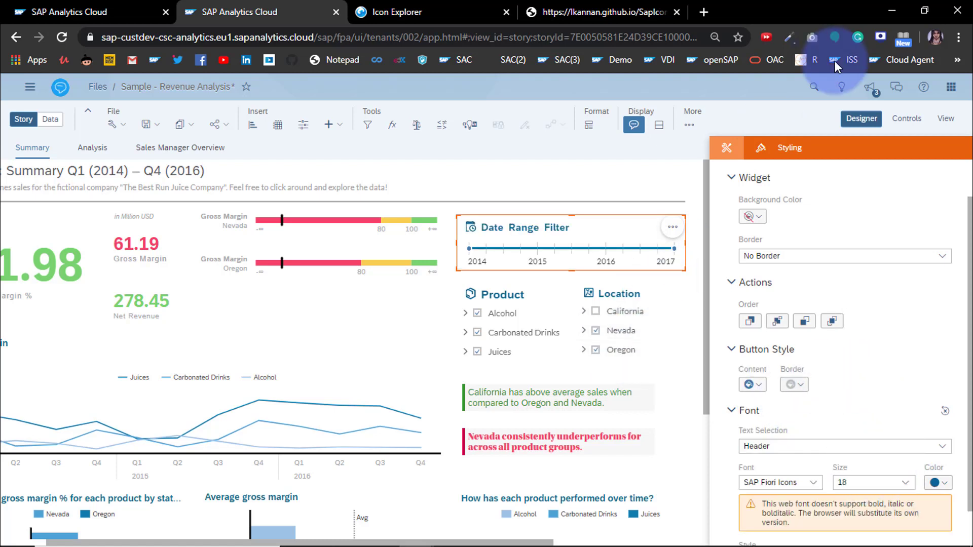
- Close the Designer panel and reach the story's save options
click(860, 118)
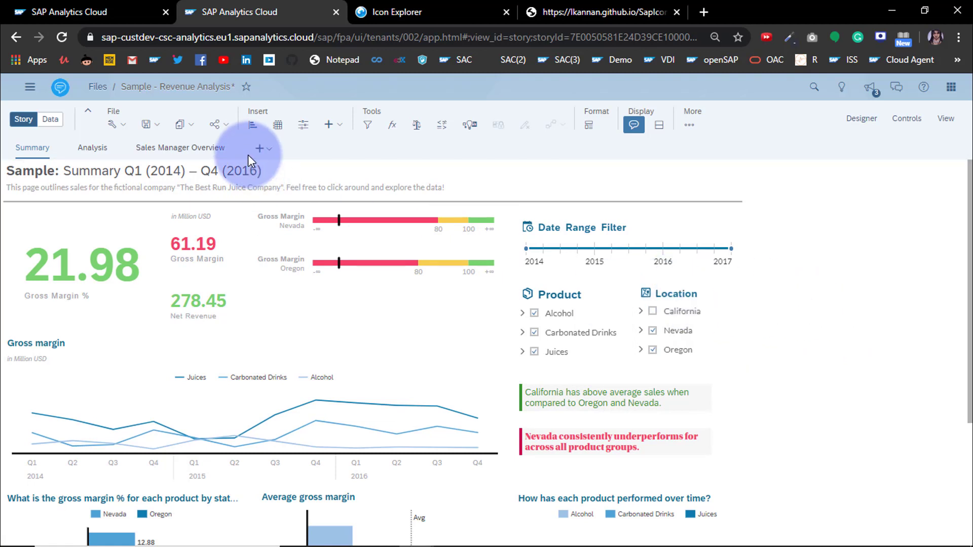
click(159, 129)
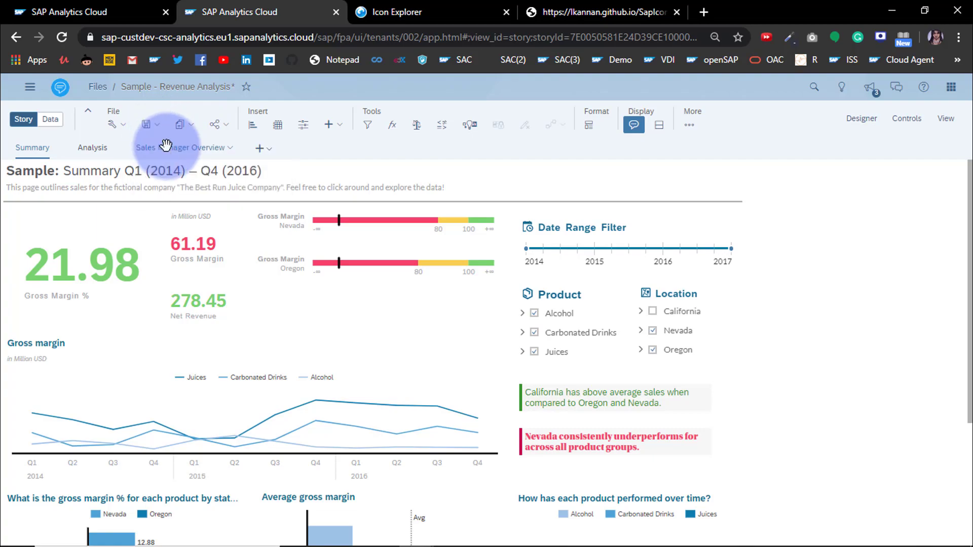